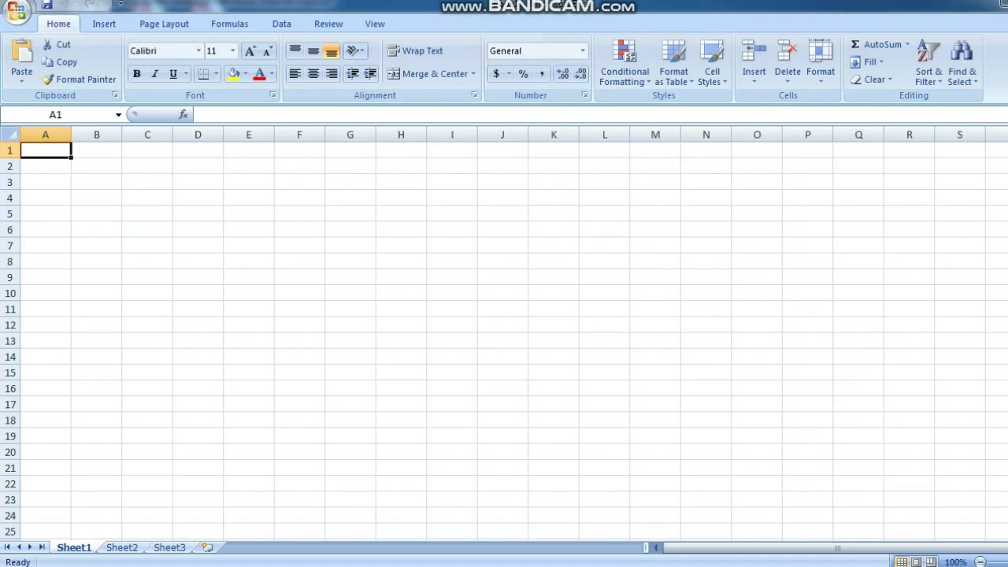
Merge and center cells G1:L3 and enter the title SALARY SHEET in the merged cell
drag(350, 150, 605, 181)
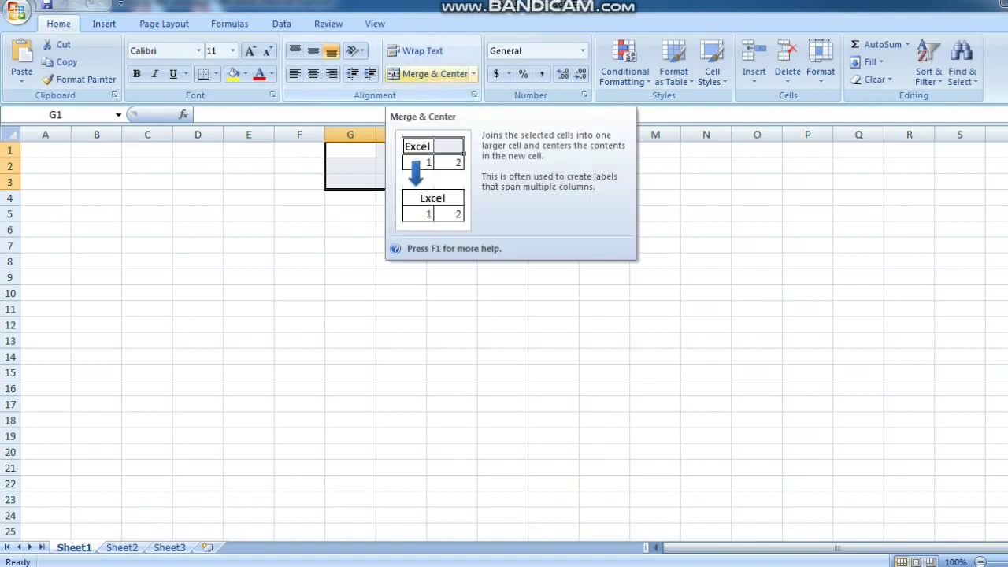
click(433, 73)
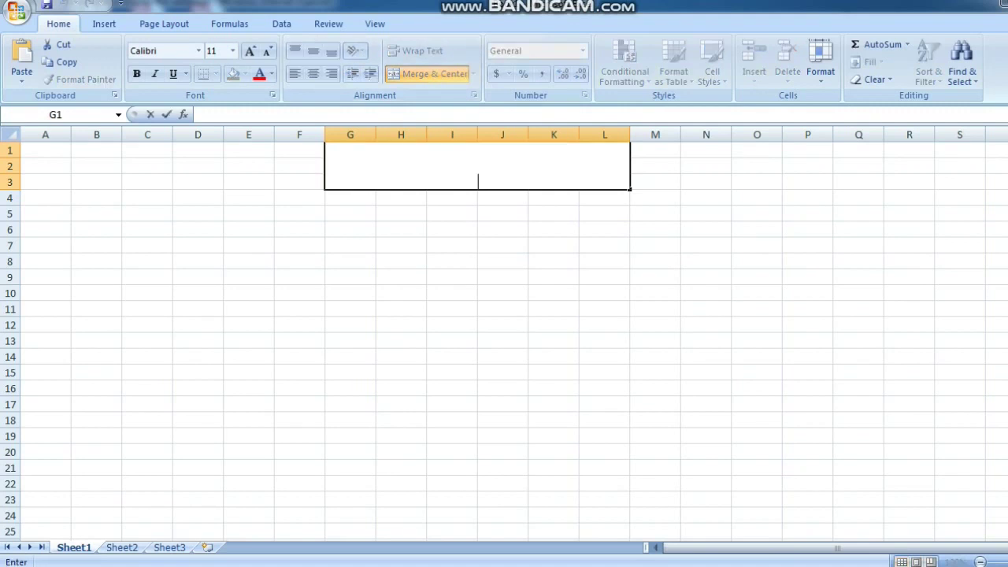
text(SALARY SHEET)
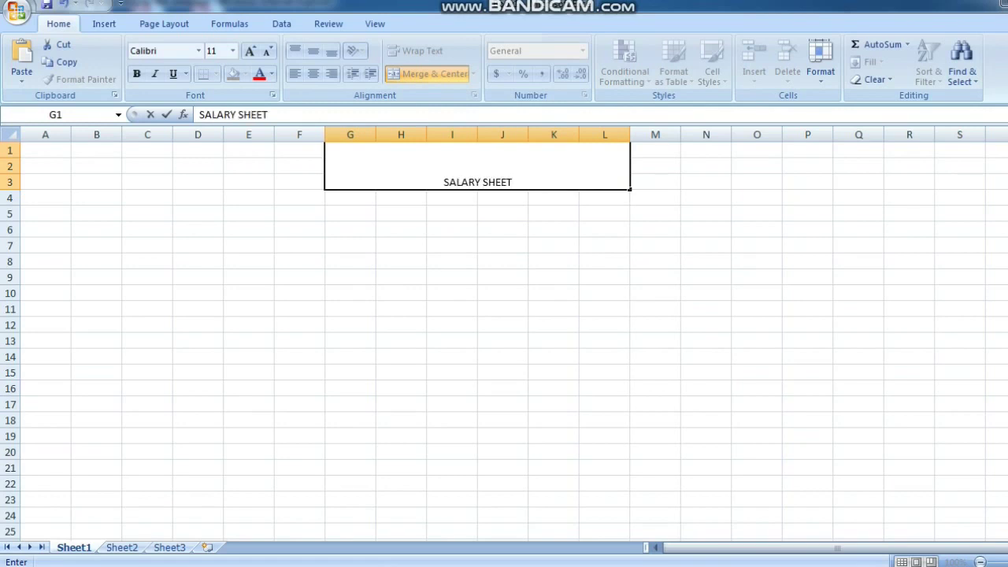
drag(655, 262, 655, 277)
Apply the Title cell style to the merged SALARY SHEET heading
click(477, 165)
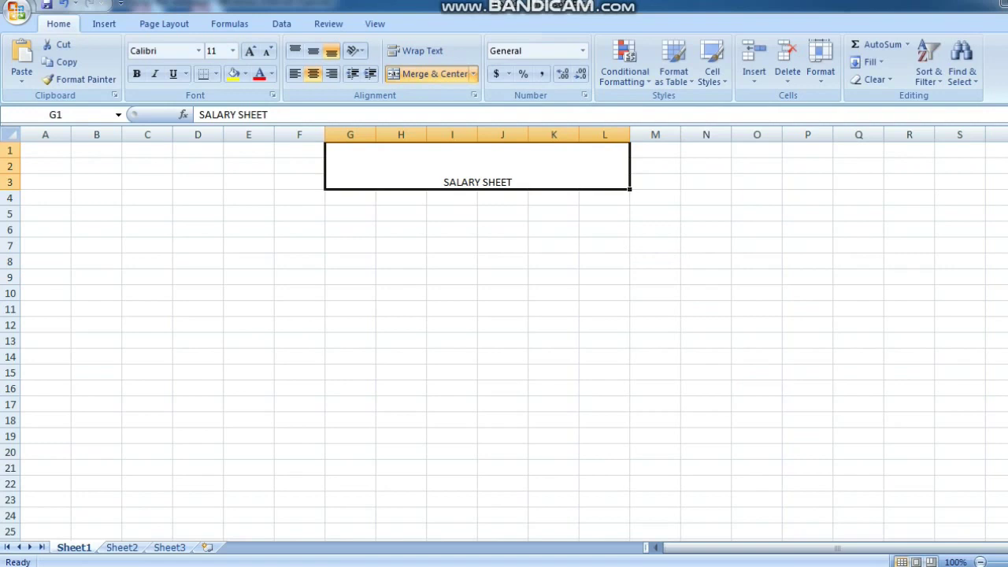
click(712, 63)
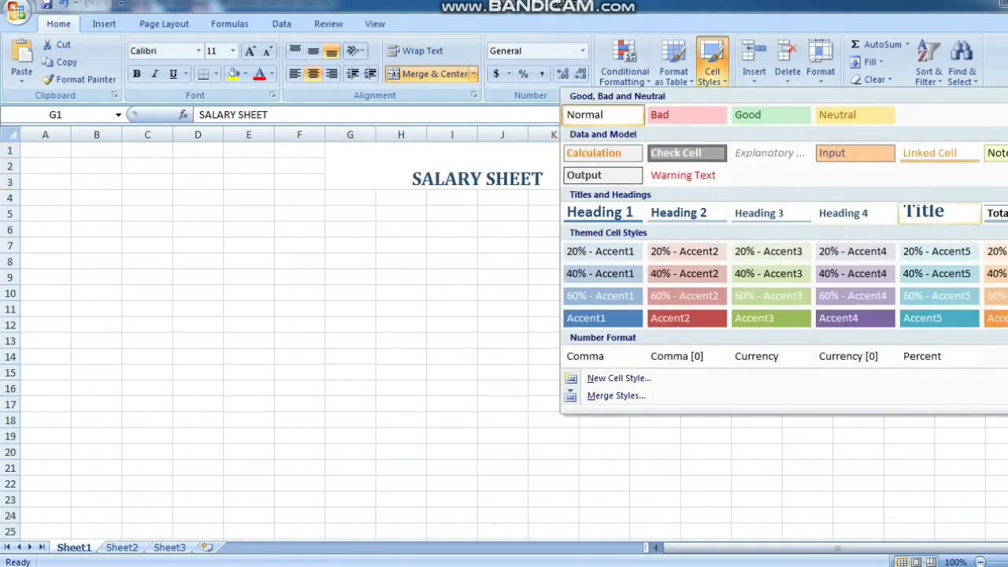
click(939, 212)
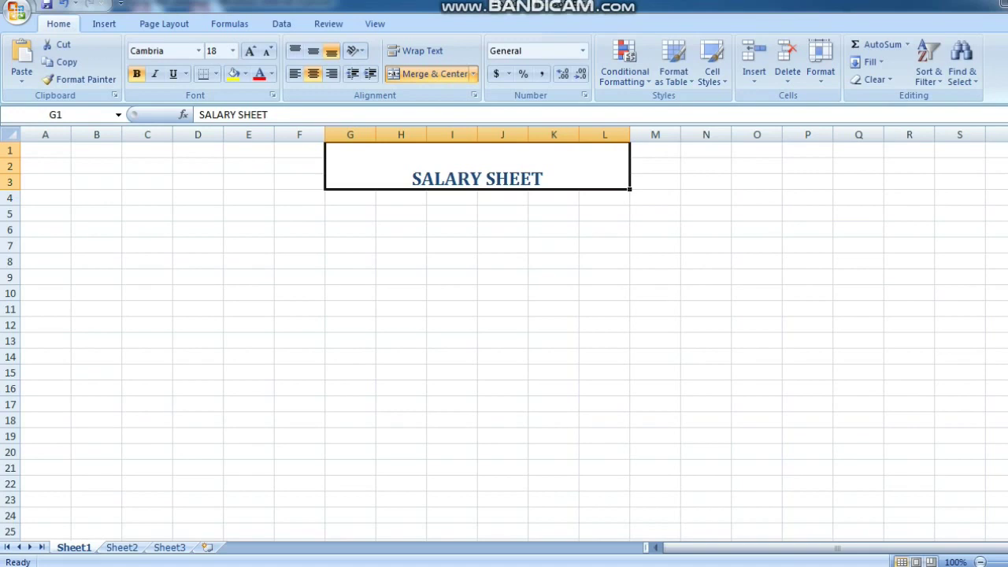
Enter the column headers S. NO in A5 and EMP in B5
click(45, 214)
text(S. NO)
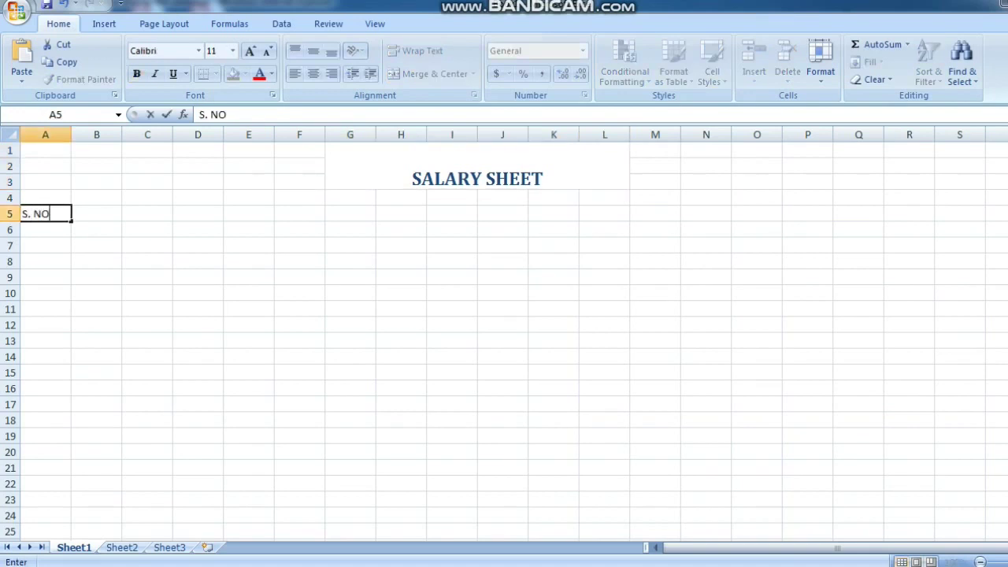
key(Tab)
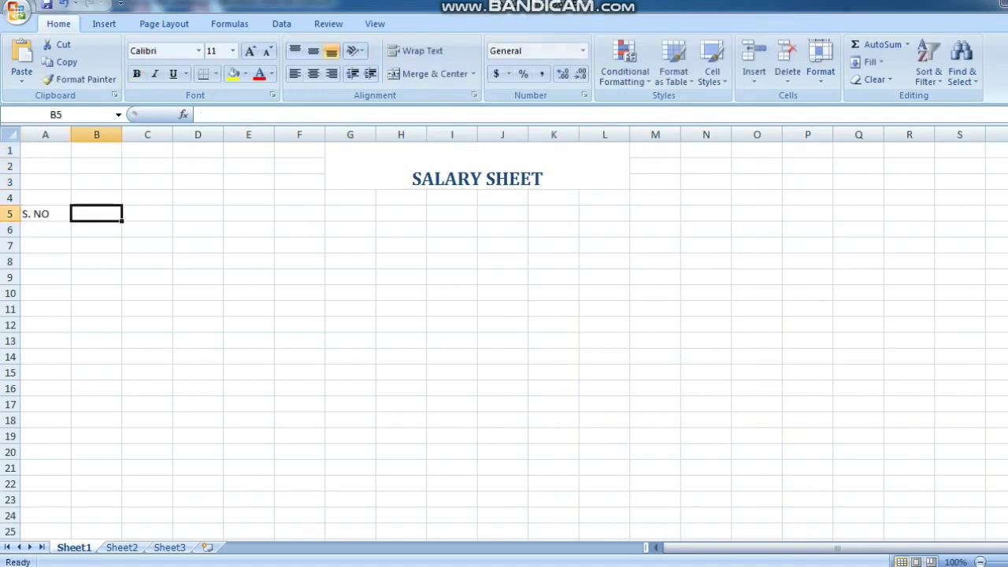
text(EMP)
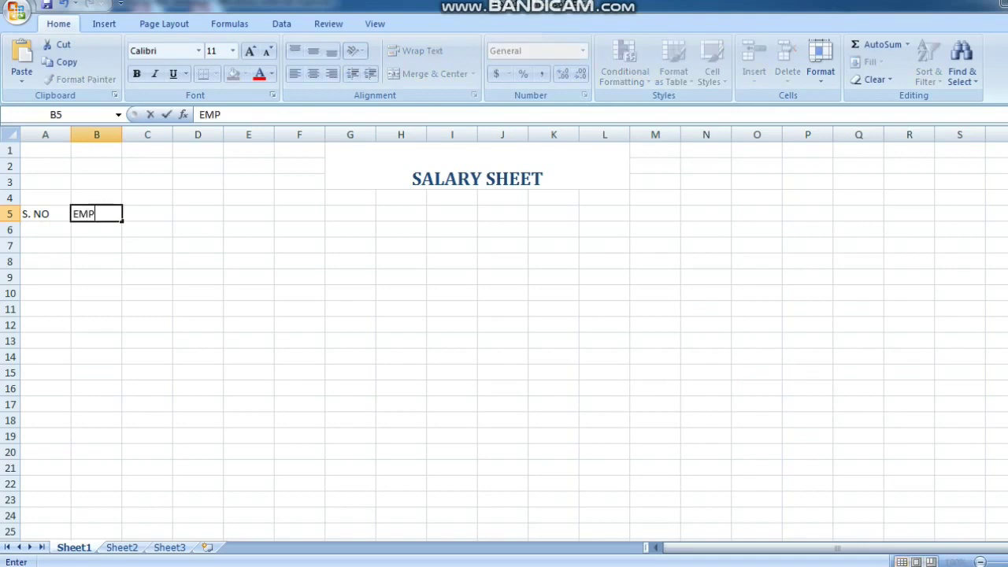
key(Tab)
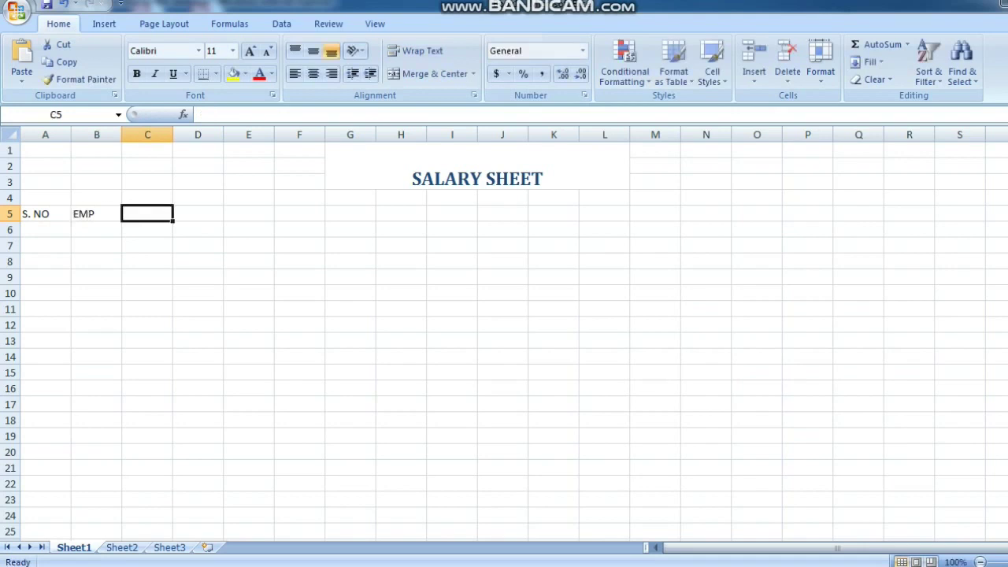
Number the rows under S. NO from 1 to 5 in A7:A11 as a filled series
key(Return)
key(Return)
text(1)
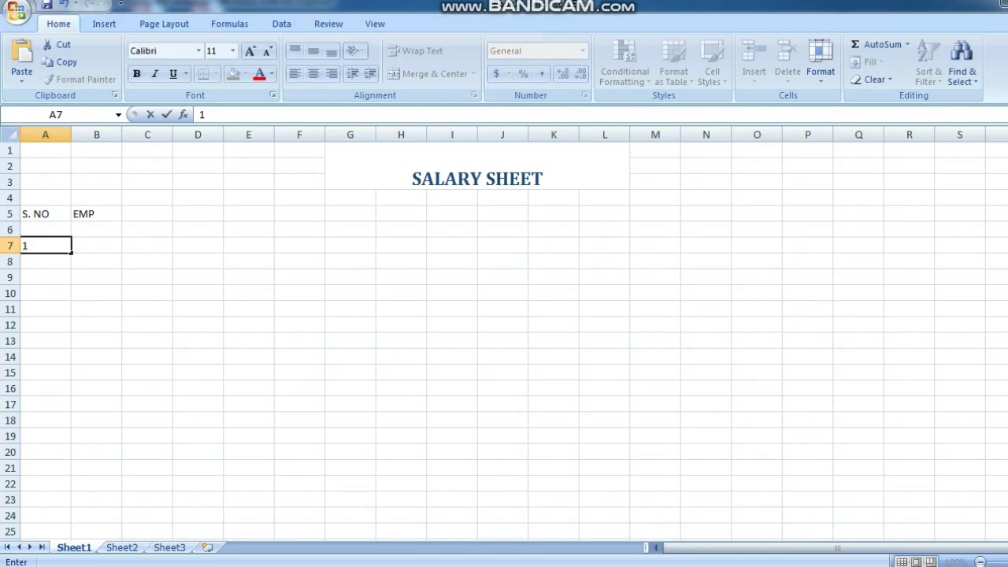
drag(72, 253, 71, 315)
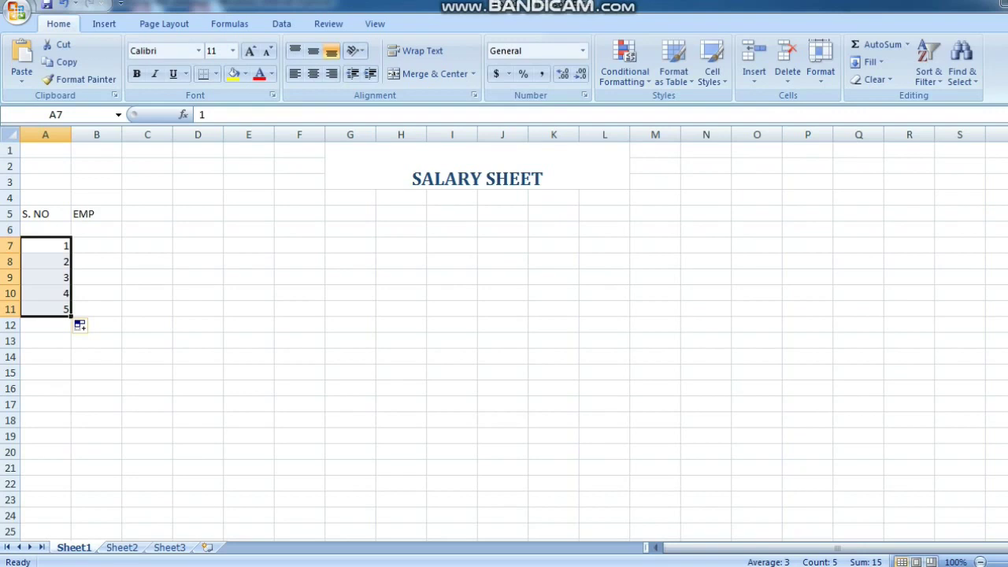
Enter the names of the five employees in the EMP column, cells B7:B11
click(96, 245)
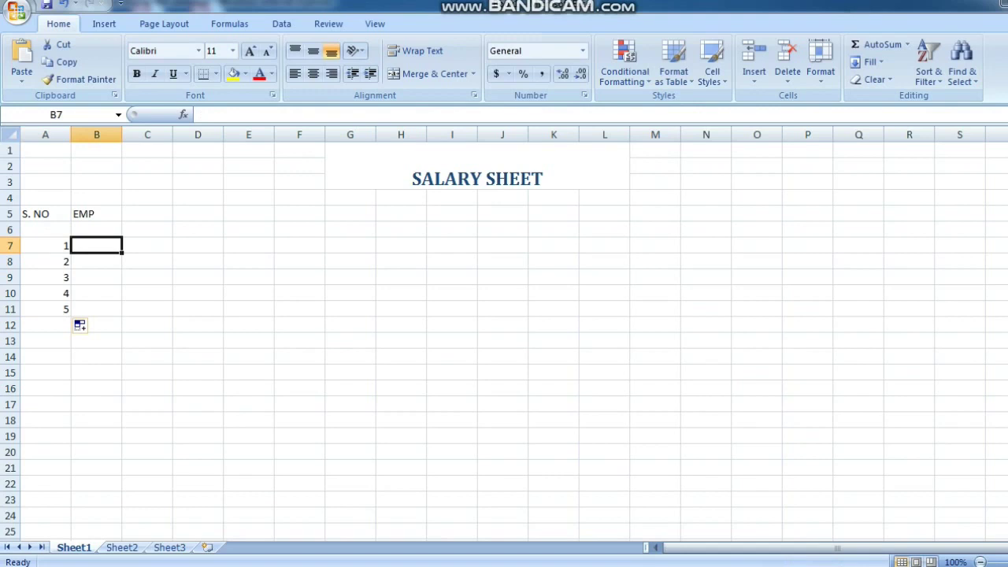
text(AMIT)
key(Return)
text(SU)
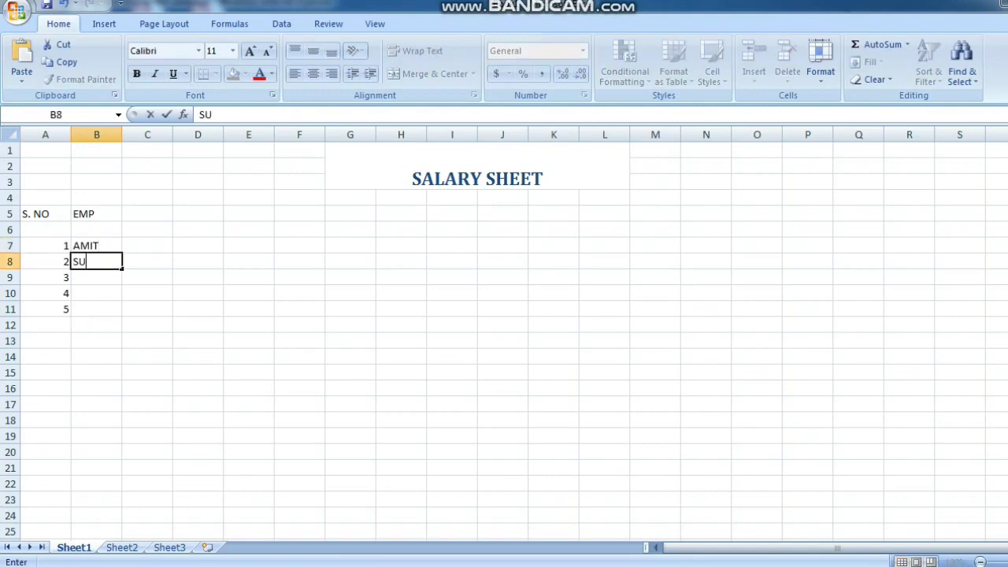
text(RESH)
key(Return)
text(K)
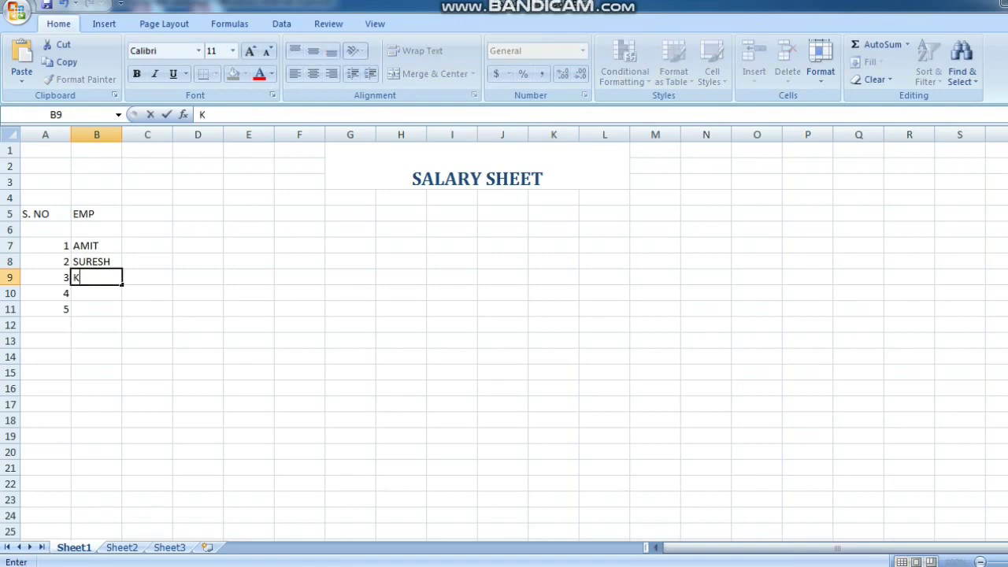
text(ANNA)
key(Return)
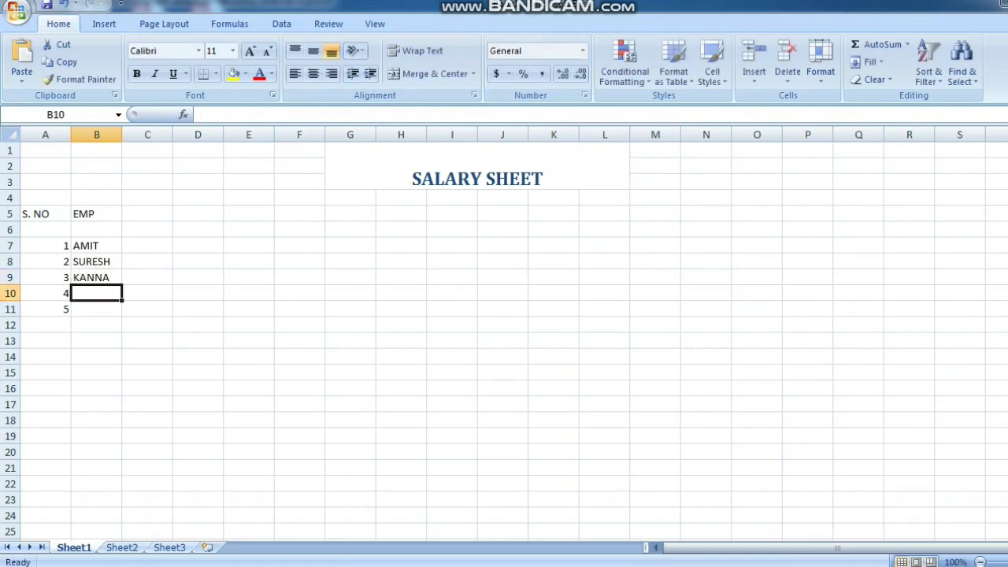
text(SINGH)
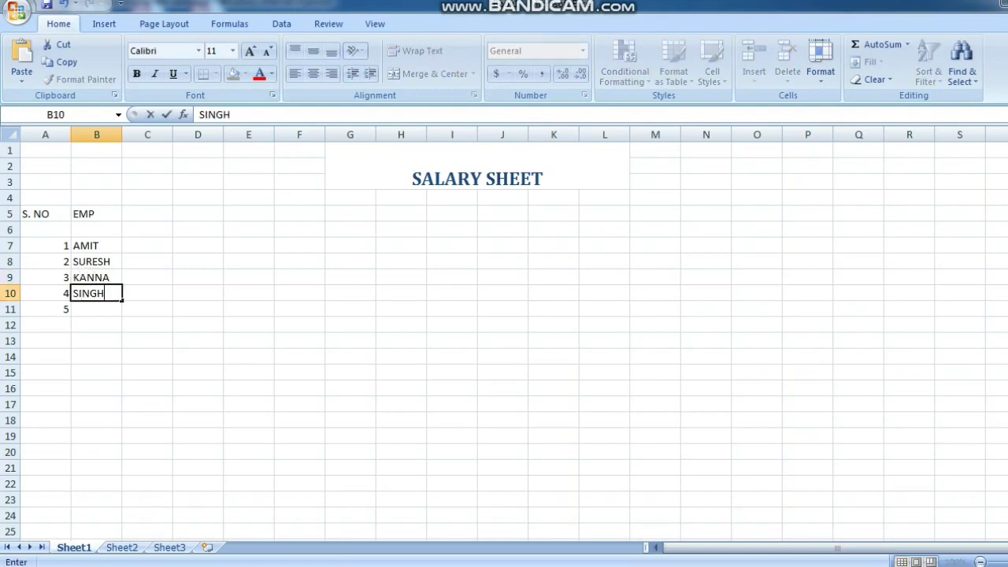
key(Return)
text(PATEL)
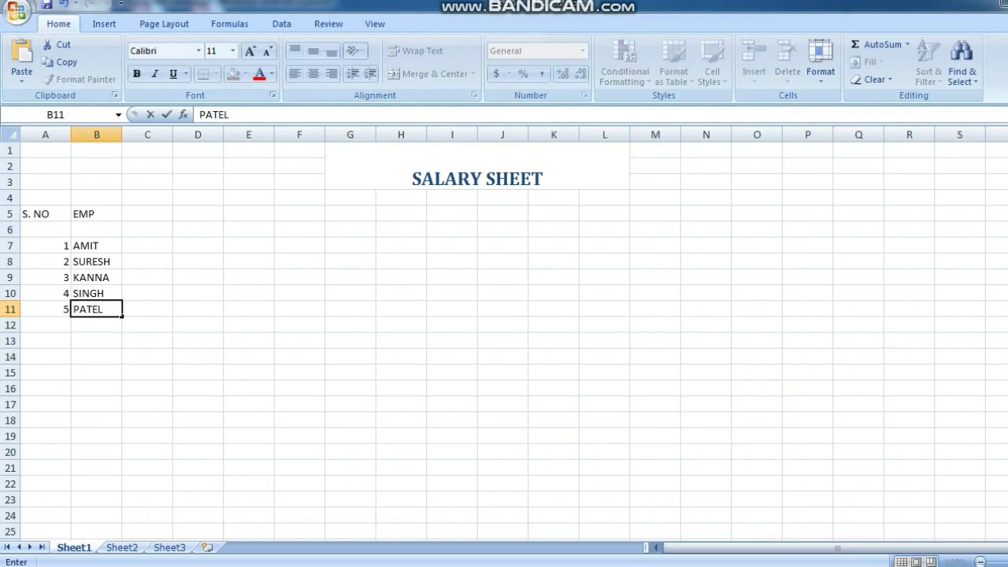
Enter the column headers BASIC SALARY in C5 and HRA in D5
click(147, 213)
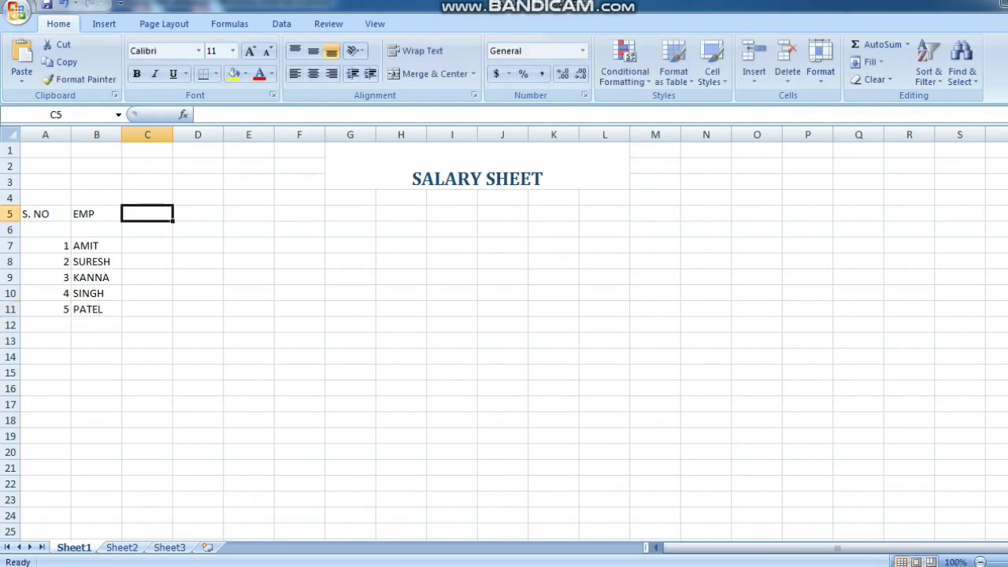
text(BAS)
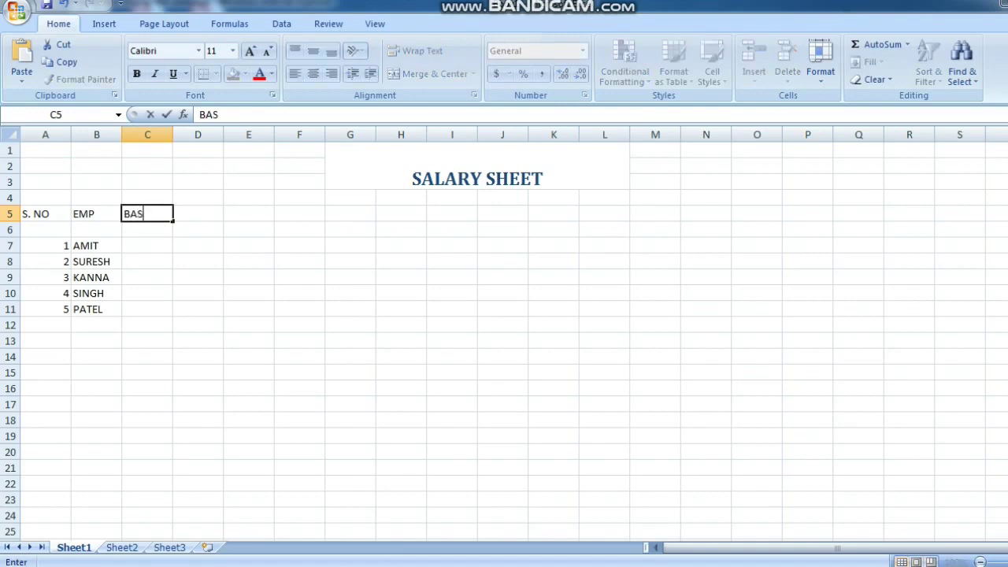
text(IC SALARY)
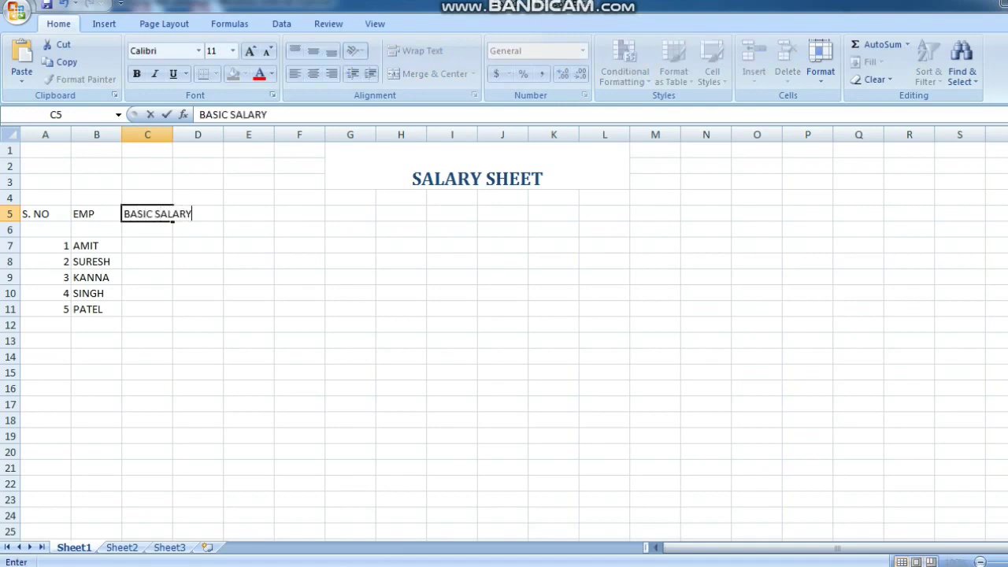
key(Tab)
text(HA)
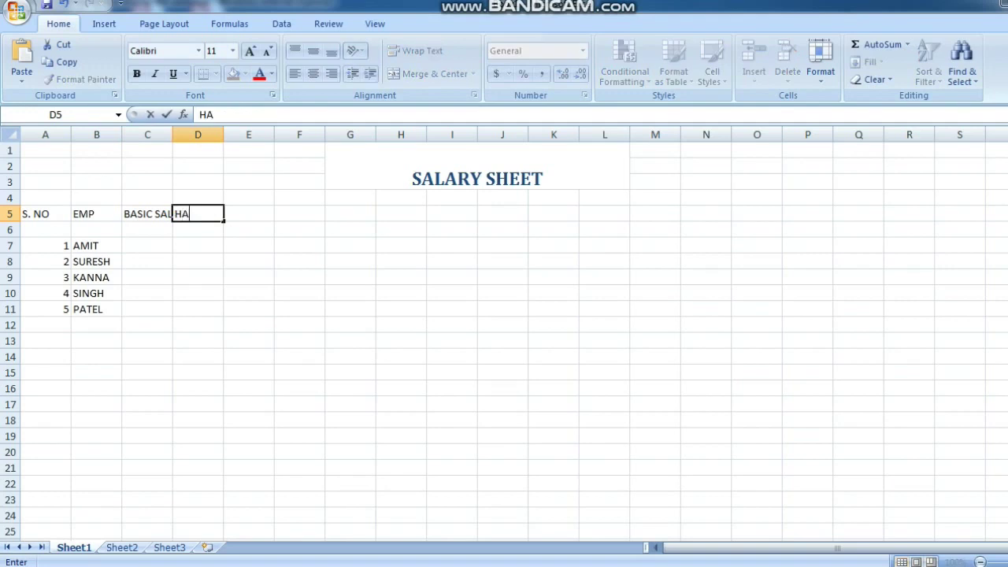
key(BackSpace)
text(RA)
click(249, 230)
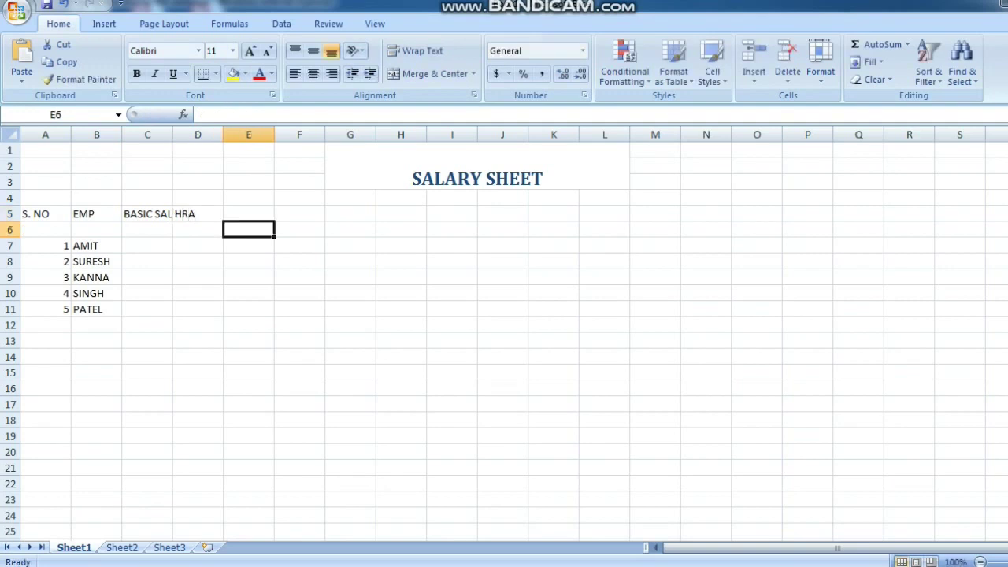
Enter the column headers TA, DA and KA in cells E5, F5 and G5
click(248, 245)
click(248, 214)
text(TA)
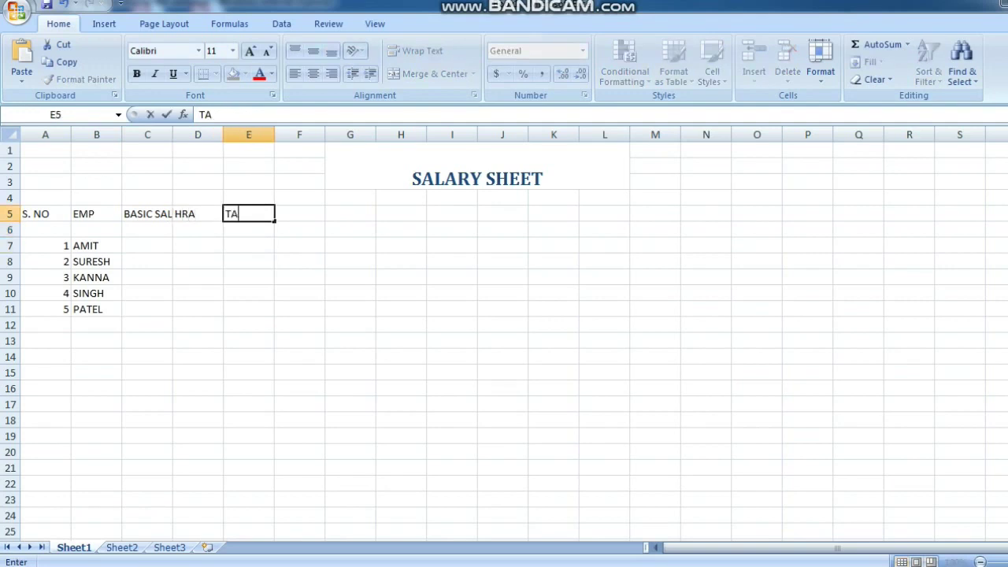
key(Tab)
text(DA)
key(Tab)
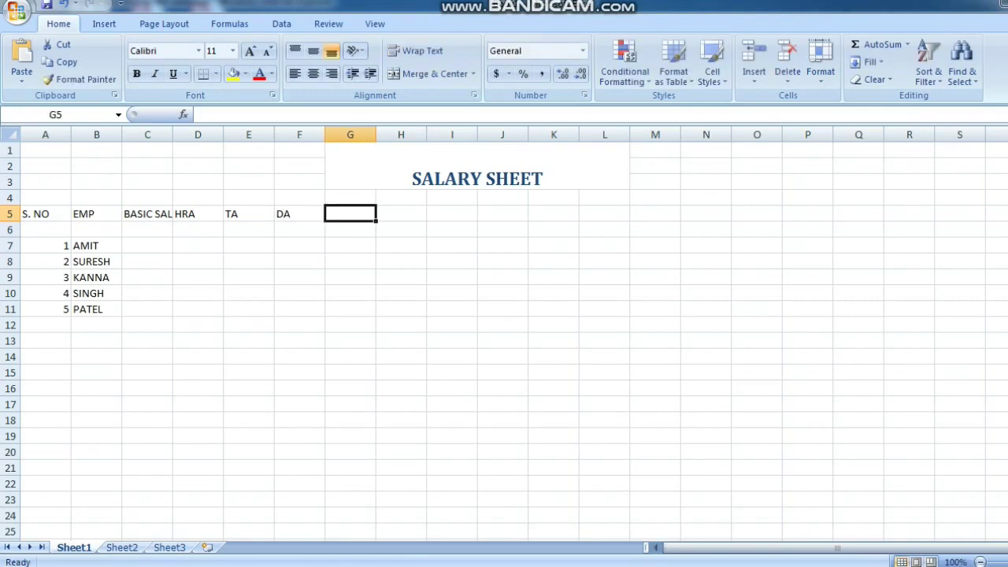
text(KA)
key(Tab)
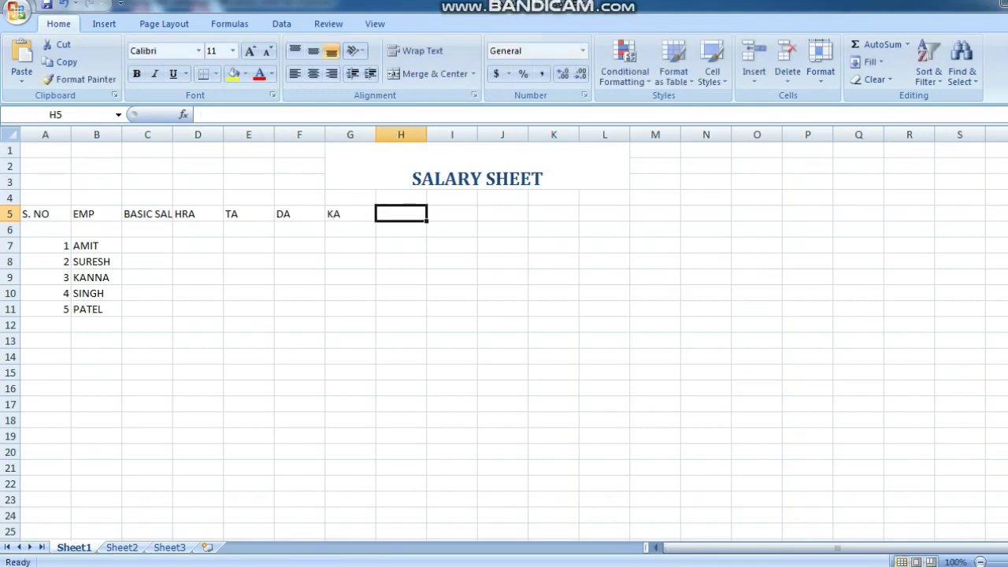
Enter the column header PF in H5, removing the GROSS SALARY text that was entered in the same cell
text(PF GR)
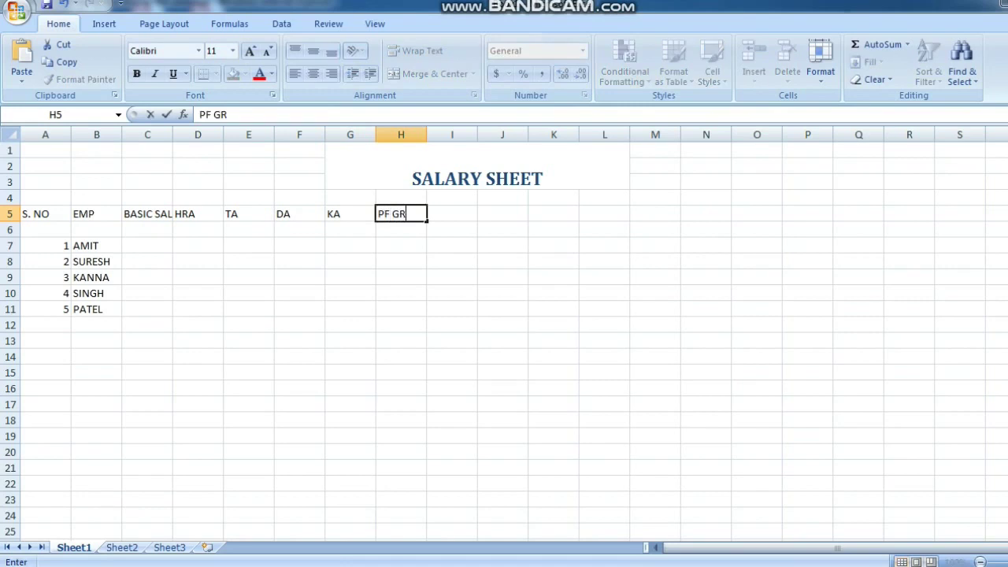
text(OSS SALARY)
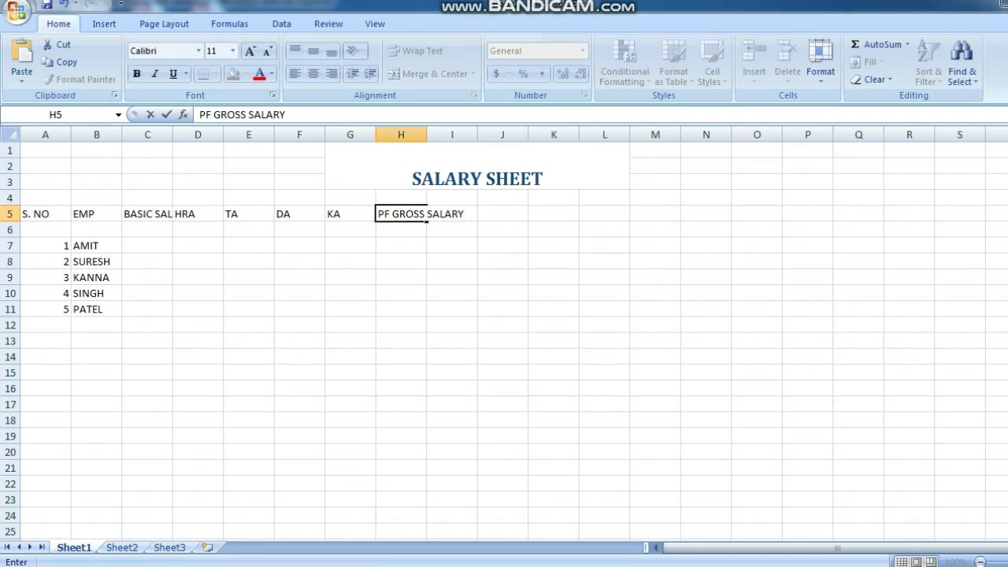
double_click(405, 213)
drag(405, 214, 464, 214)
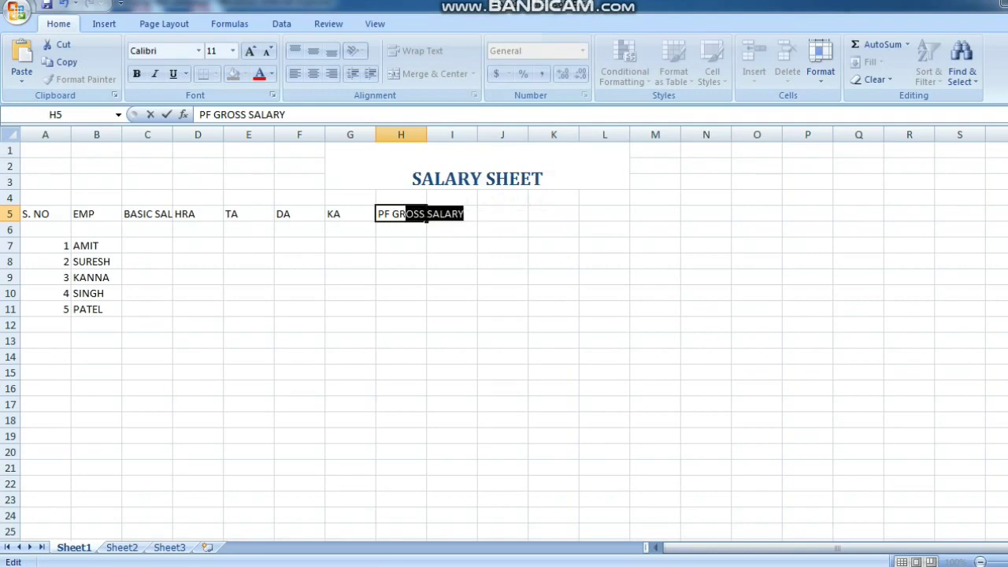
key(BackSpace)
key(Return)
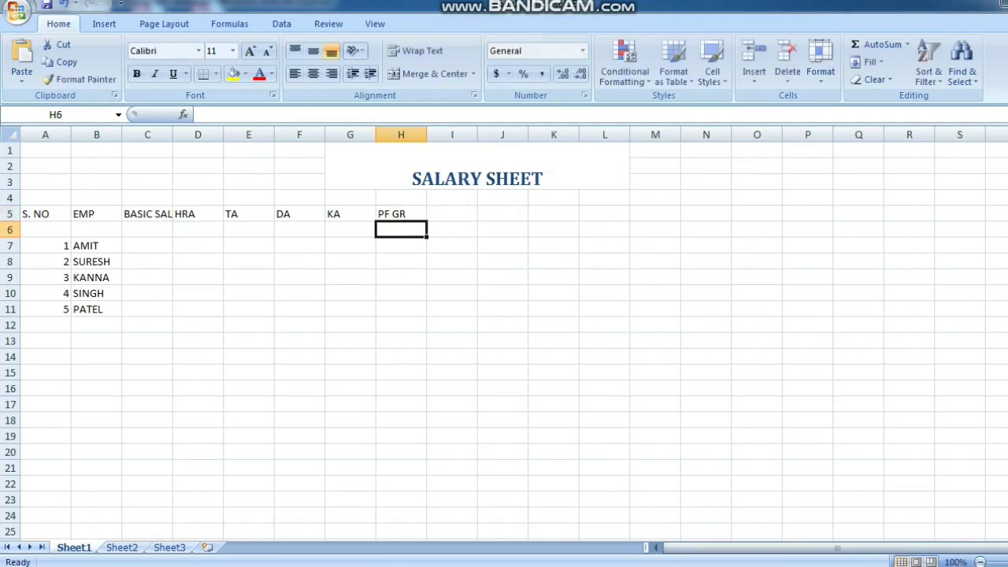
key(Up)
key(BackSpace)
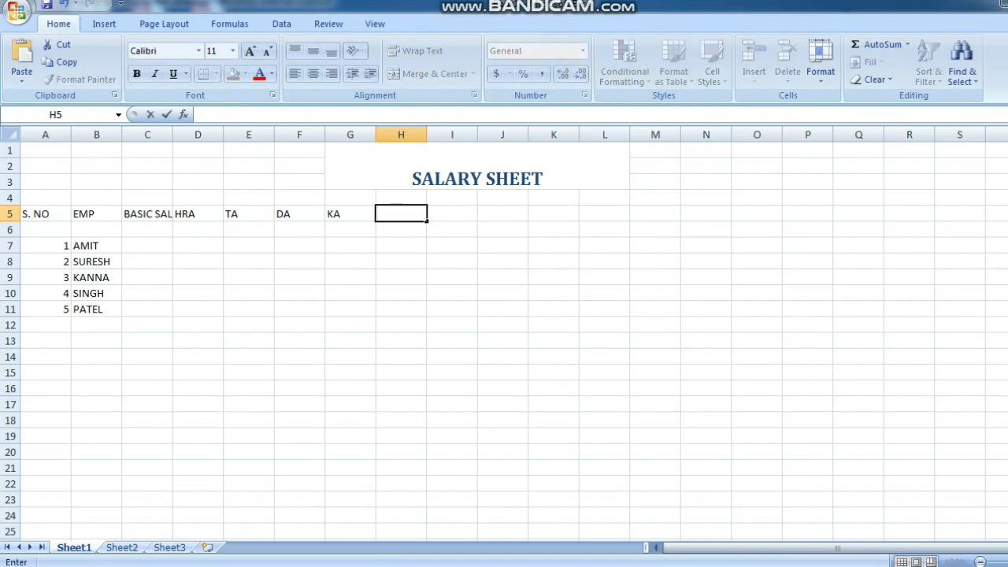
text(PF)
key(Tab)
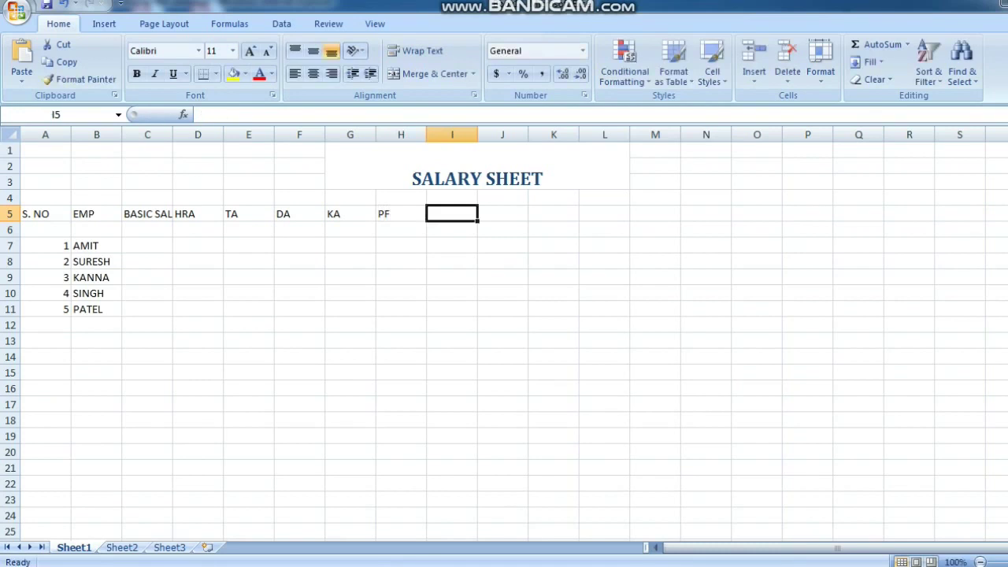
Enter the column header GROSS SALARY in I5, reusing the text removed from the PF cell
text(OSS SALARY)
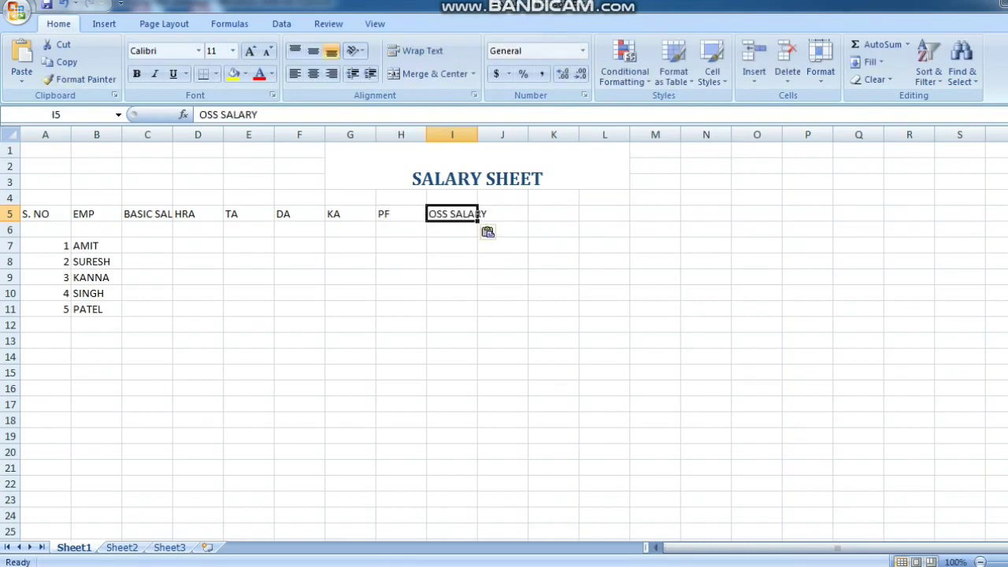
double_click(443, 214)
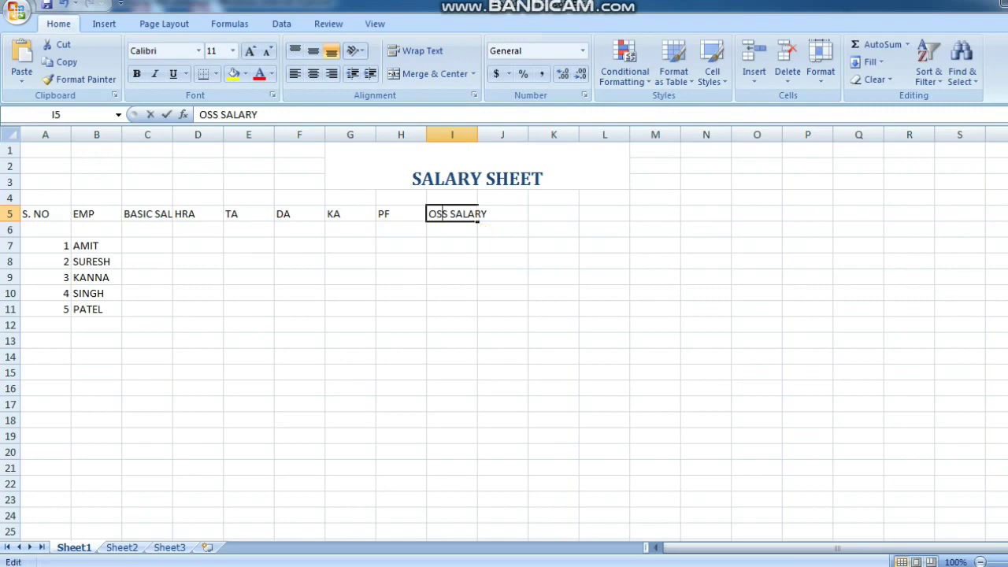
text(GR)
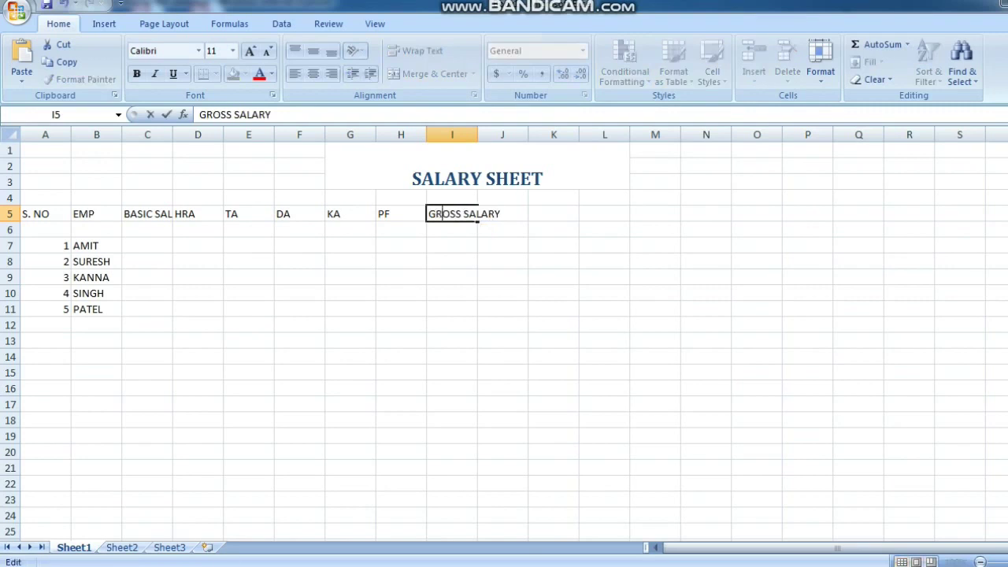
Auto-fit the widths of columns I and C so the GROSS SALARY and BASIC SALARY headers fit
click(496, 134)
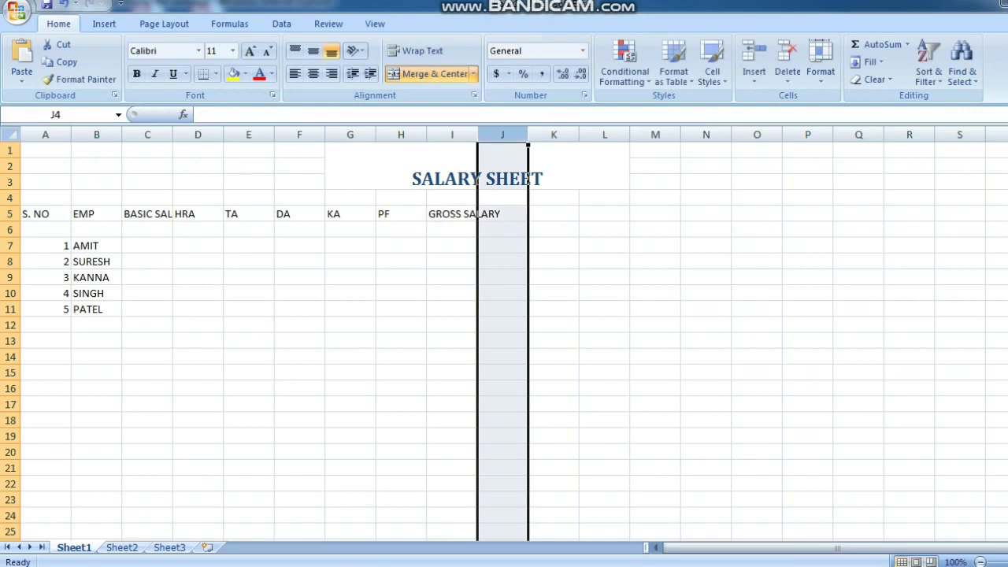
double_click(477, 134)
click(248, 261)
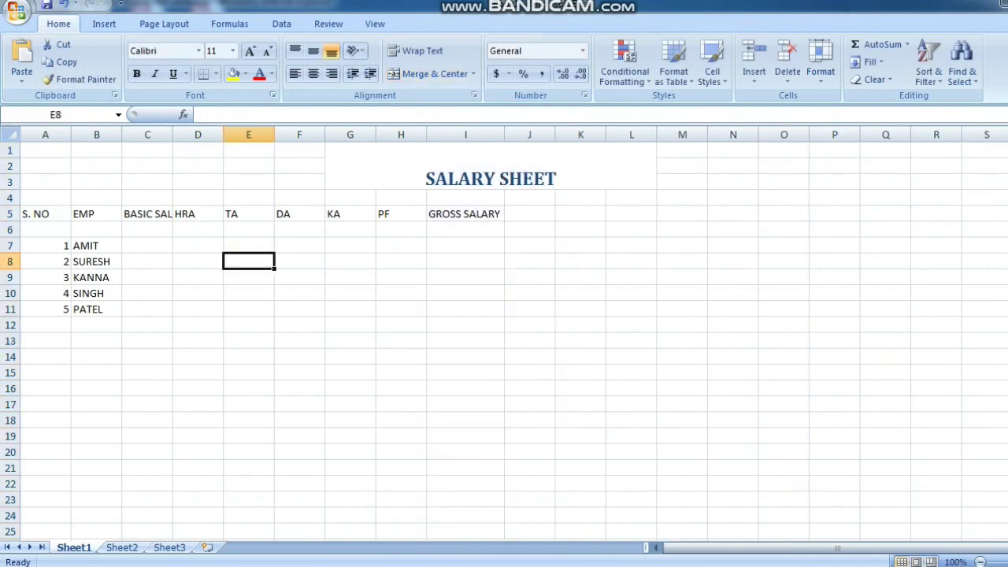
double_click(172, 135)
click(157, 135)
click(158, 213)
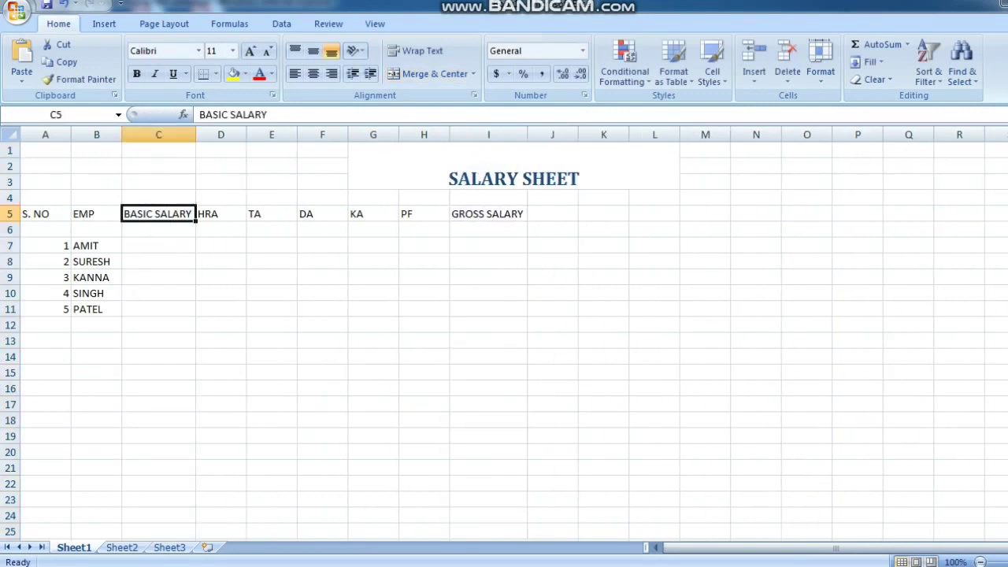
click(158, 245)
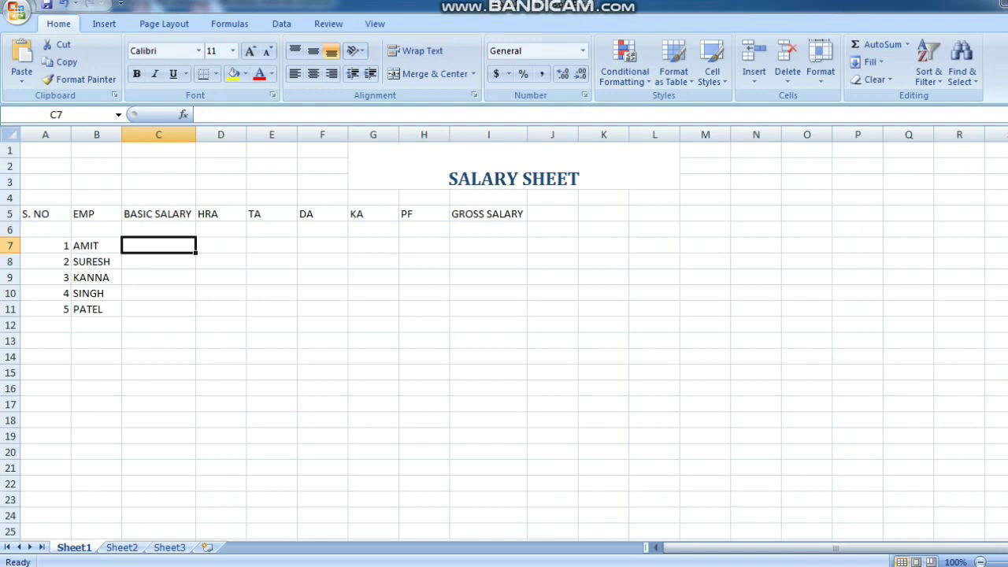
Extend the HRA header in D5 with its percentage so it reads HRA(25%)
click(220, 198)
double_click(220, 213)
double_click(217, 213)
double_click(217, 213)
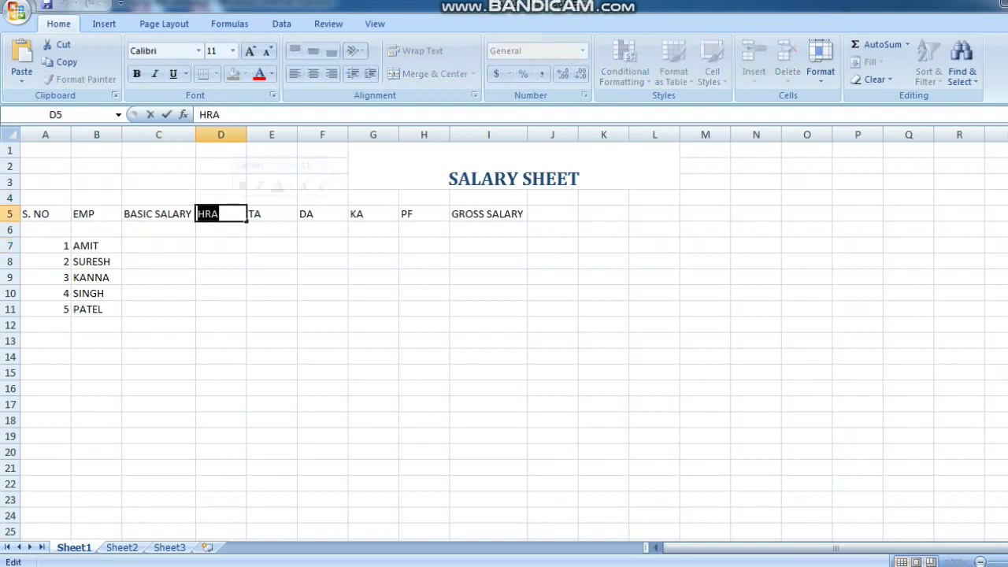
click(219, 213)
text((25)
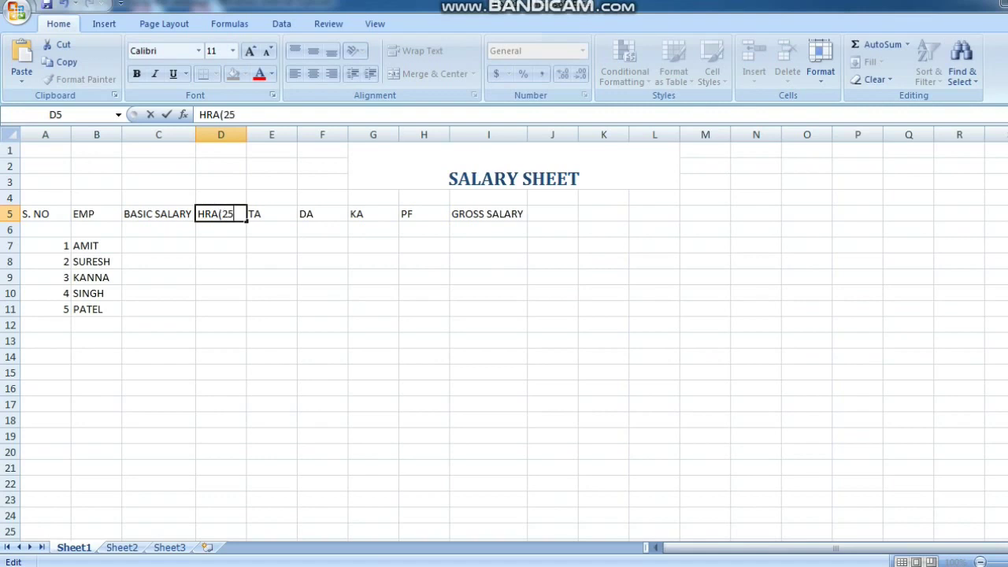
text(%))
key(Return)
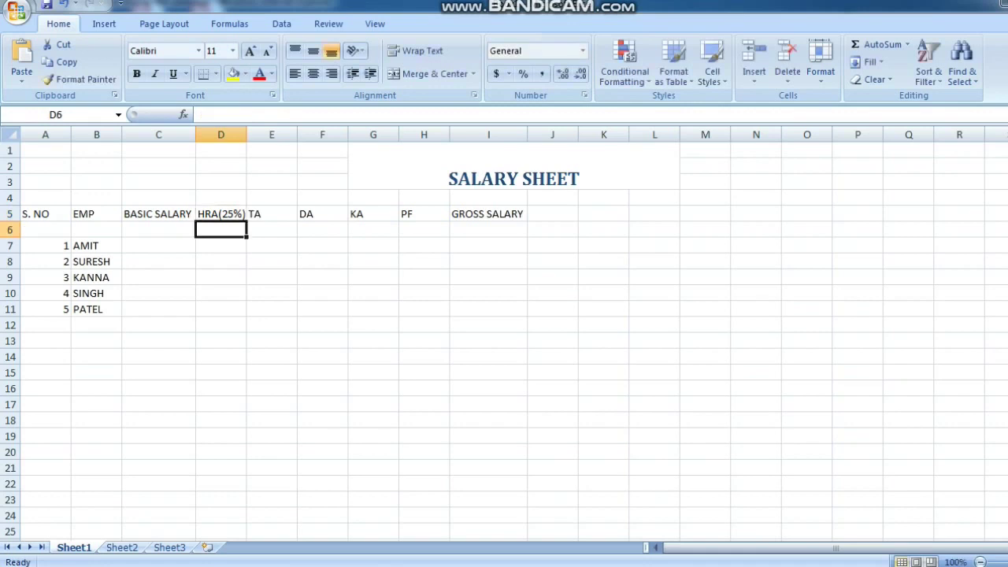
Extend the TA header in E5 with its percentage so it reads TA(25%)
key(Right)
key(Up)
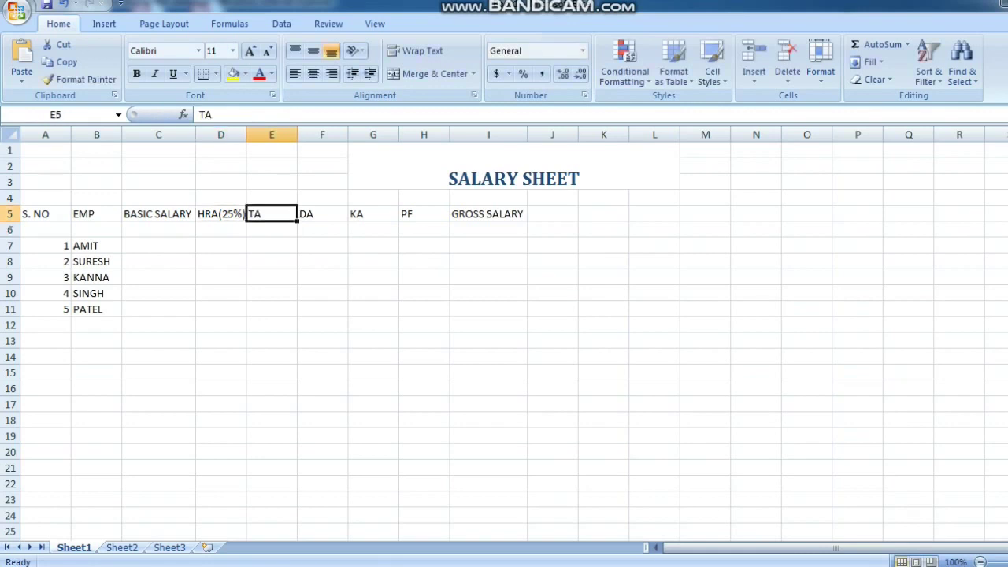
key(F2)
text(()
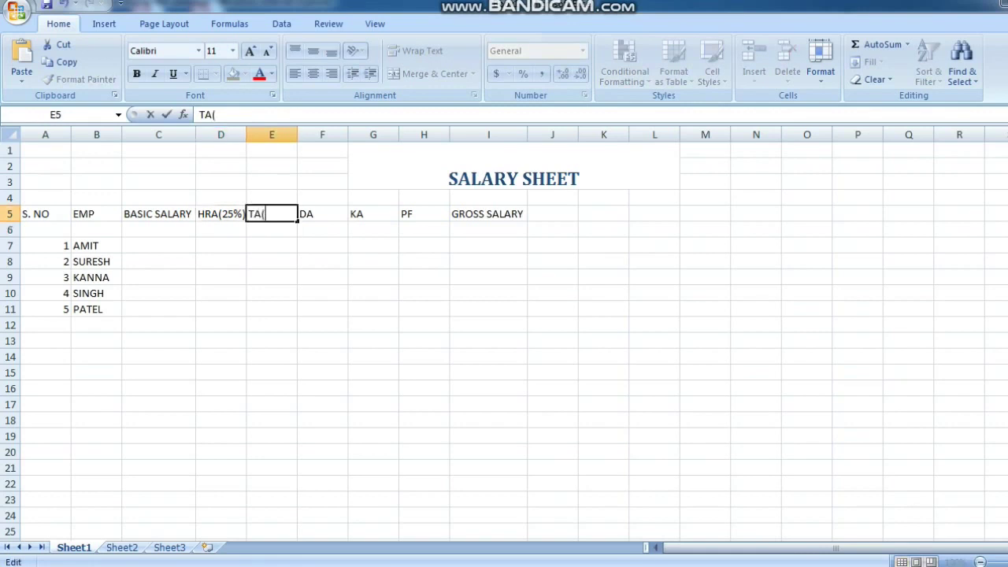
text(25%))
key(Return)
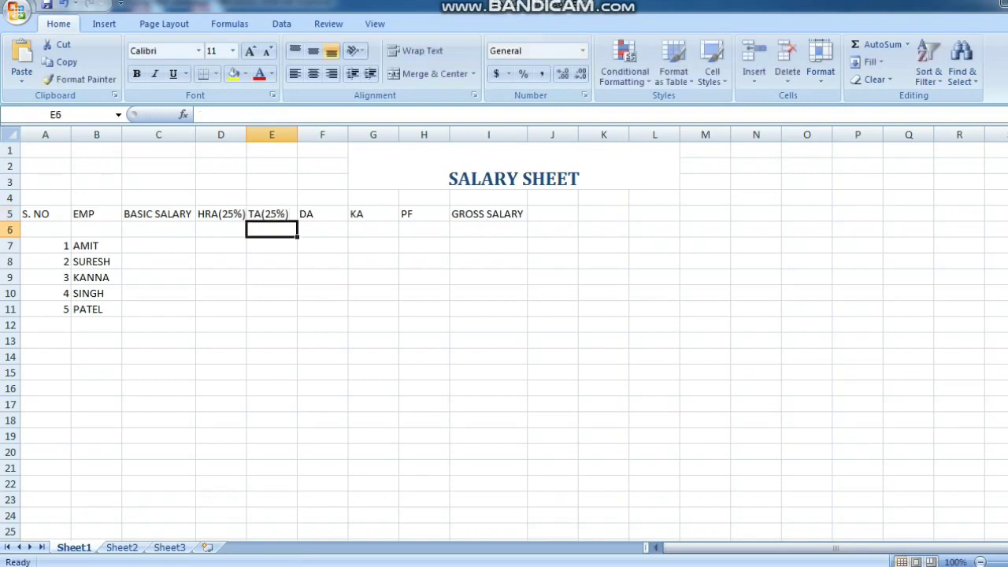
Extend the DA header in F5 with its percentage so it reads DA(20%)
key(Right)
key(Up)
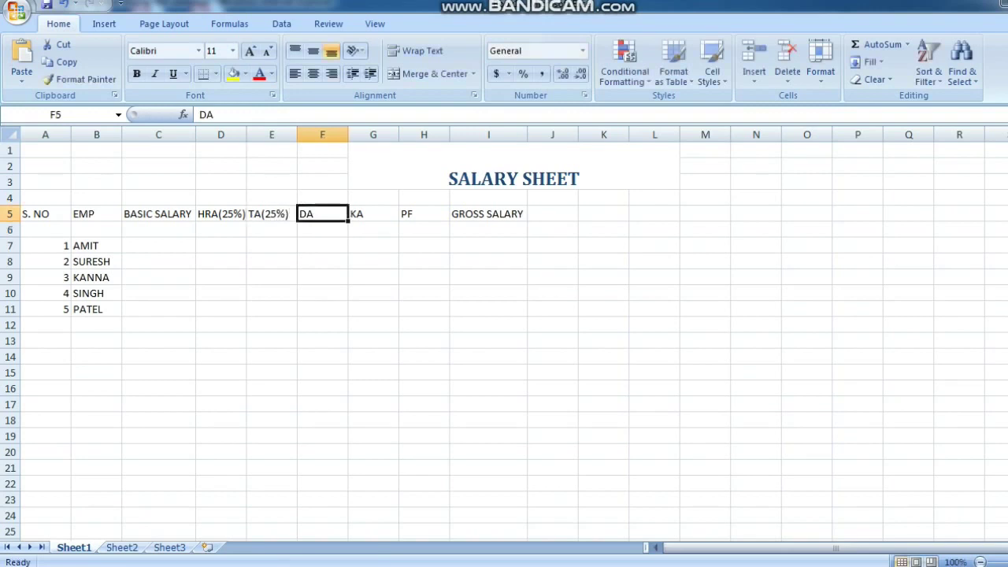
key(F2)
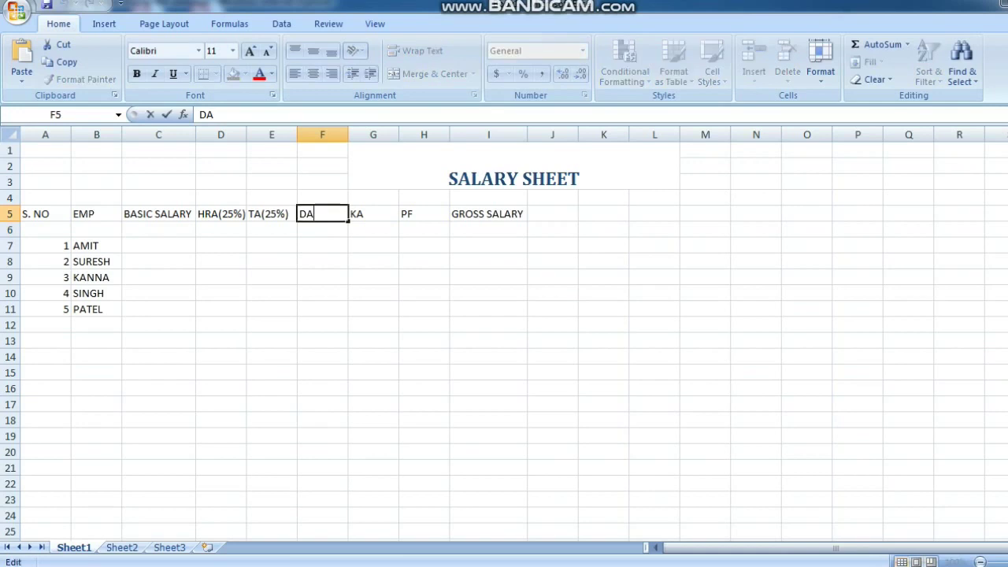
text((20%))
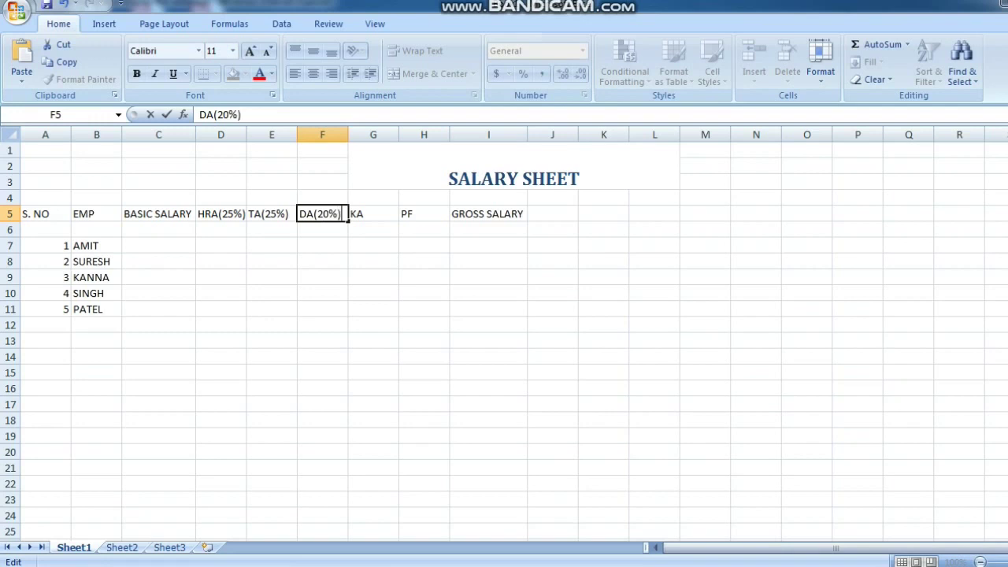
key(Tab)
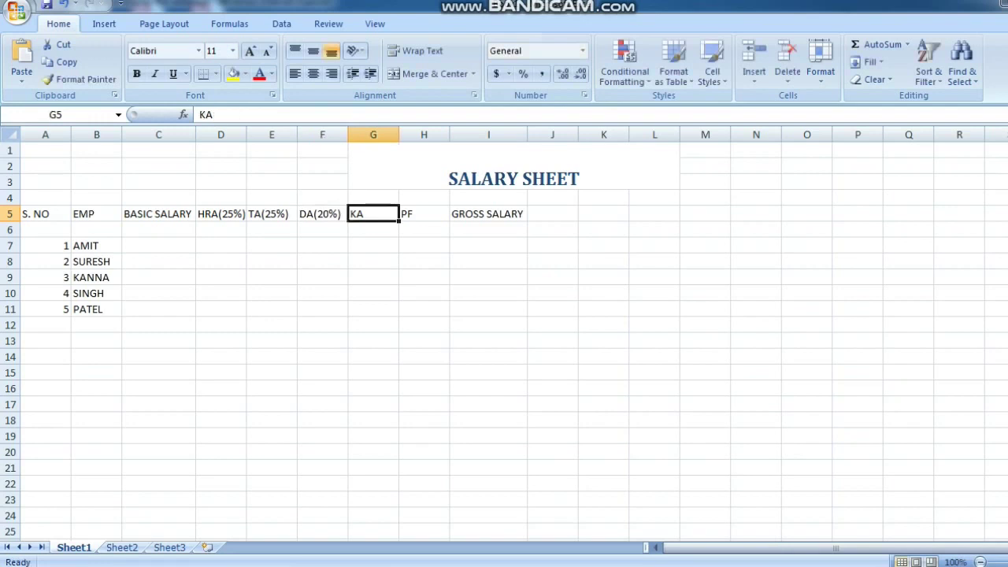
Extend the KA header in G5 with its percentage so it reads KA(10%)
text(()
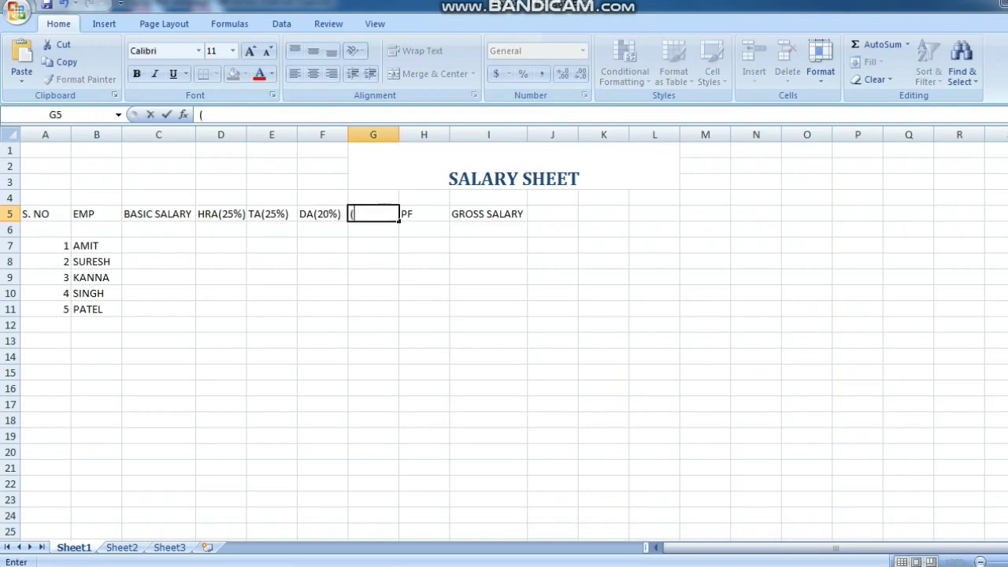
key(ctrl+z)
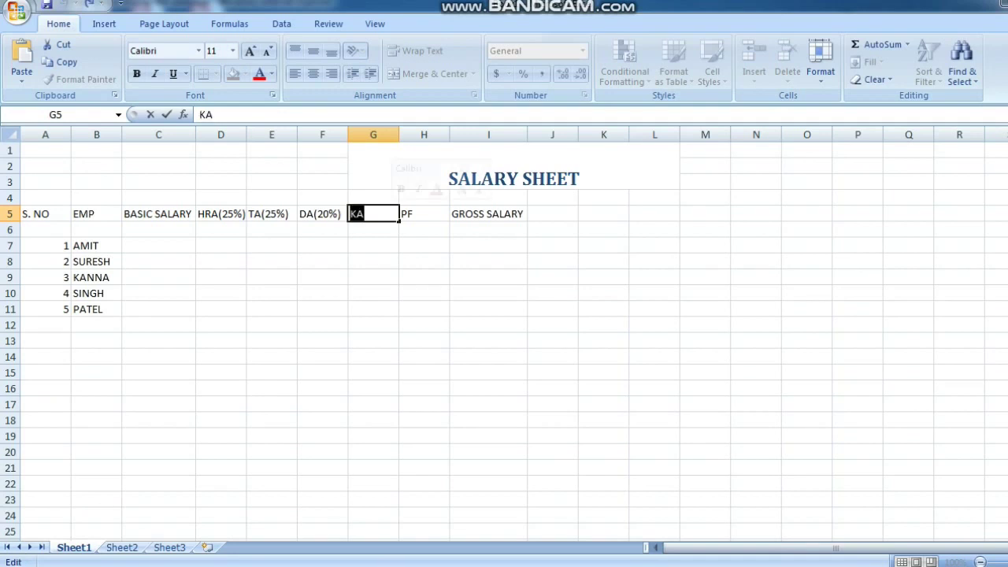
key(F2)
text(()
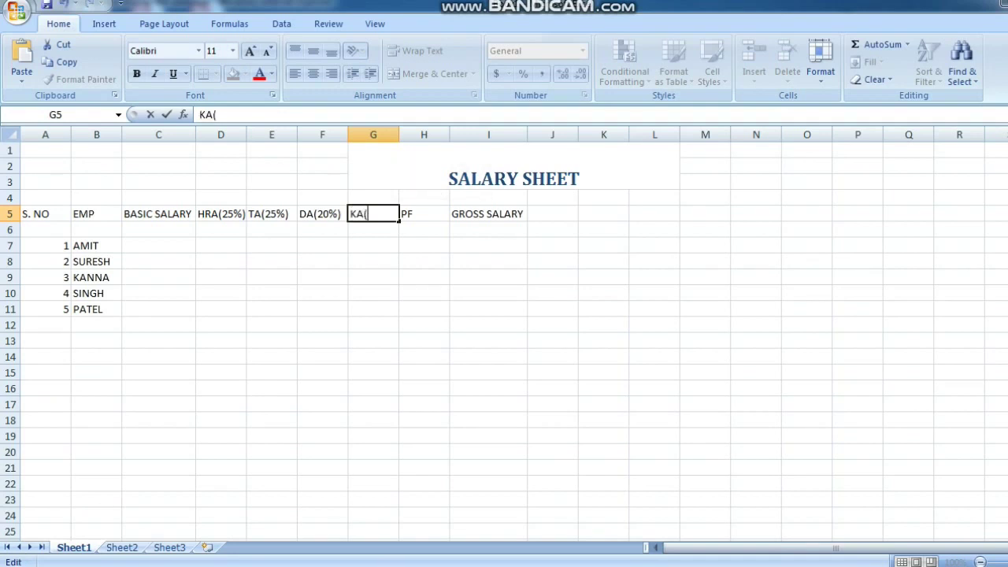
text(10%))
click(373, 246)
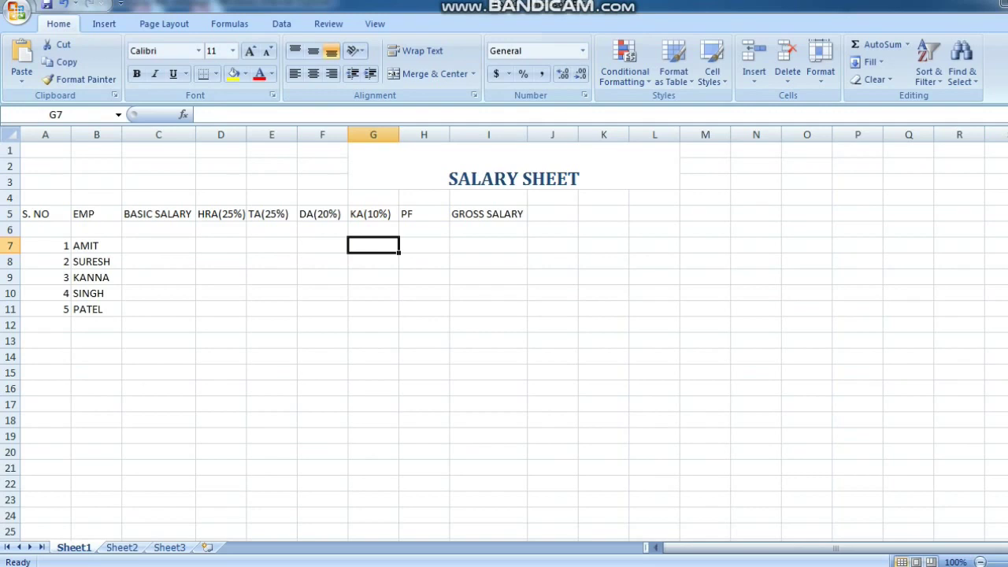
Replace the PF header in H5 with PF(20%)
click(423, 213)
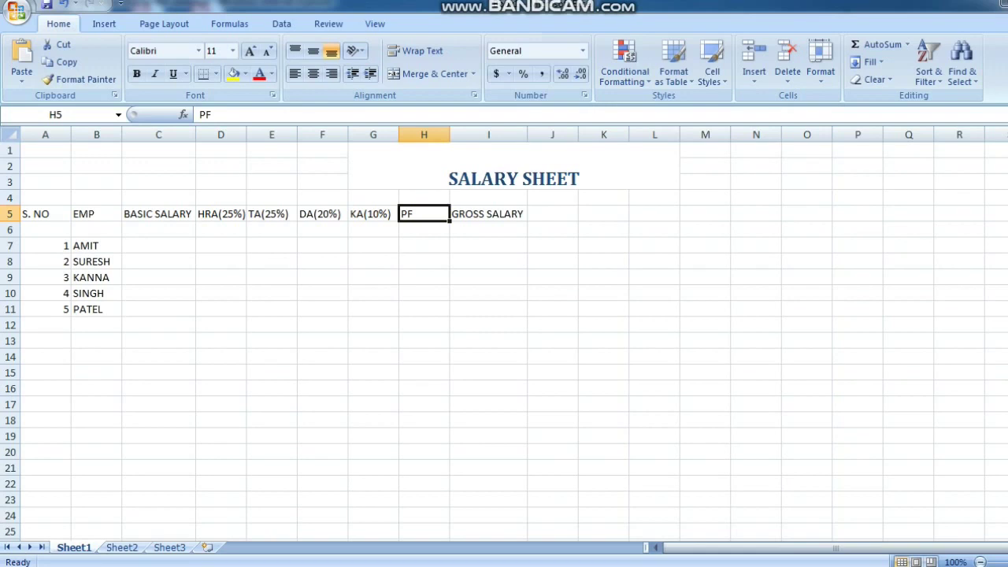
key(BackSpace)
text(P)
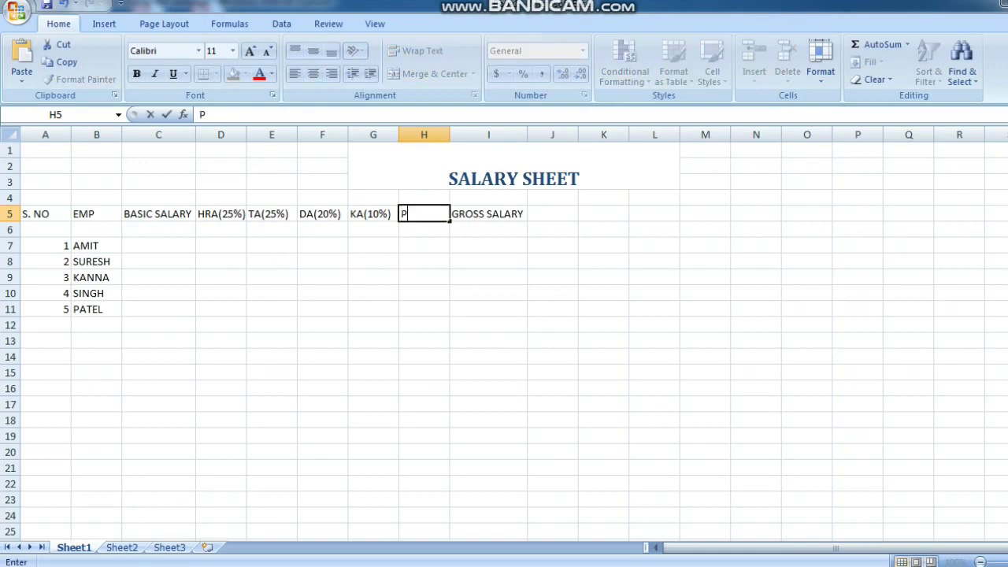
text(F(20%))
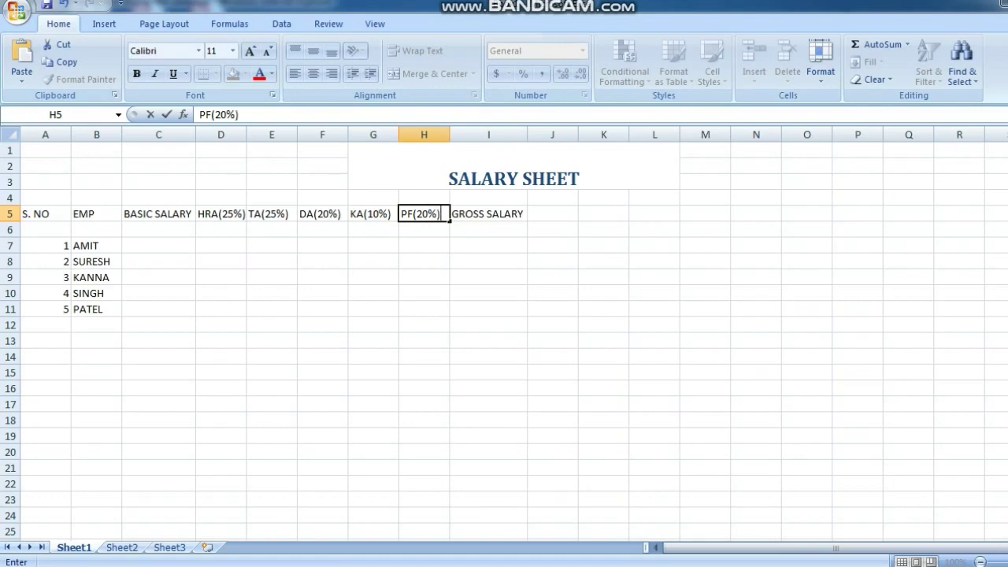
click(423, 261)
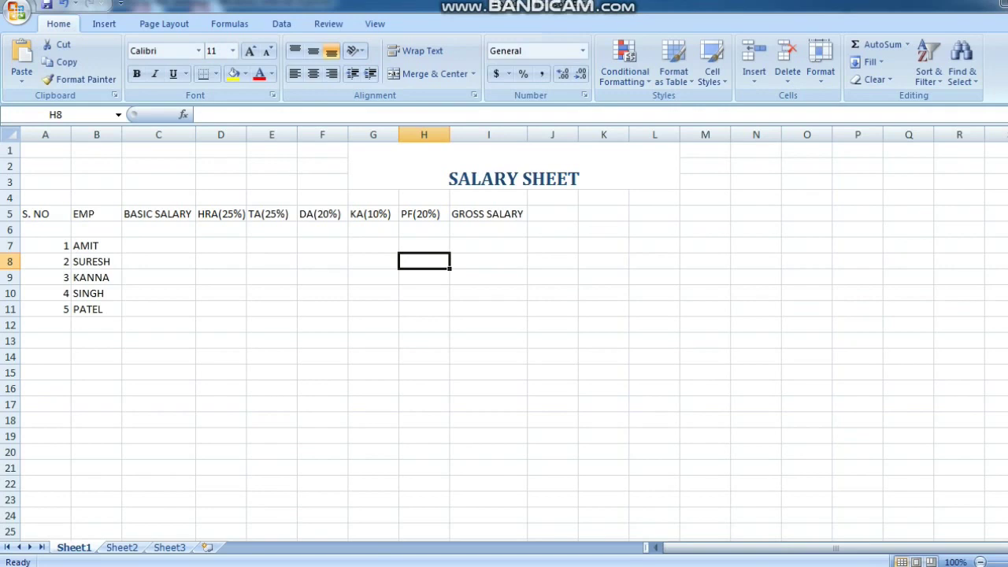
Enter the basic salaries 50000, 60000, 12500, 3500 and 80000 for the five employees in C7 to C11
click(158, 245)
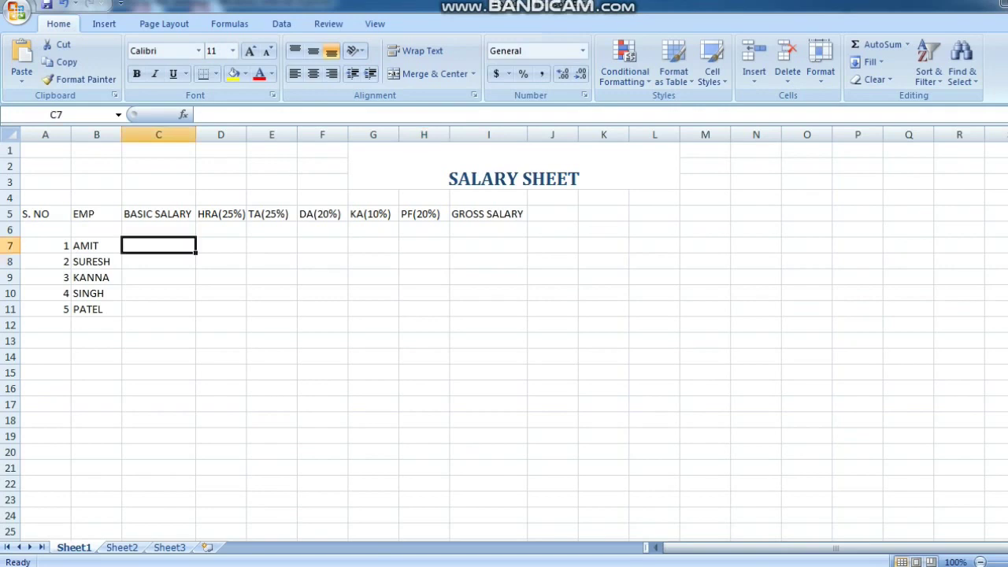
text(50000)
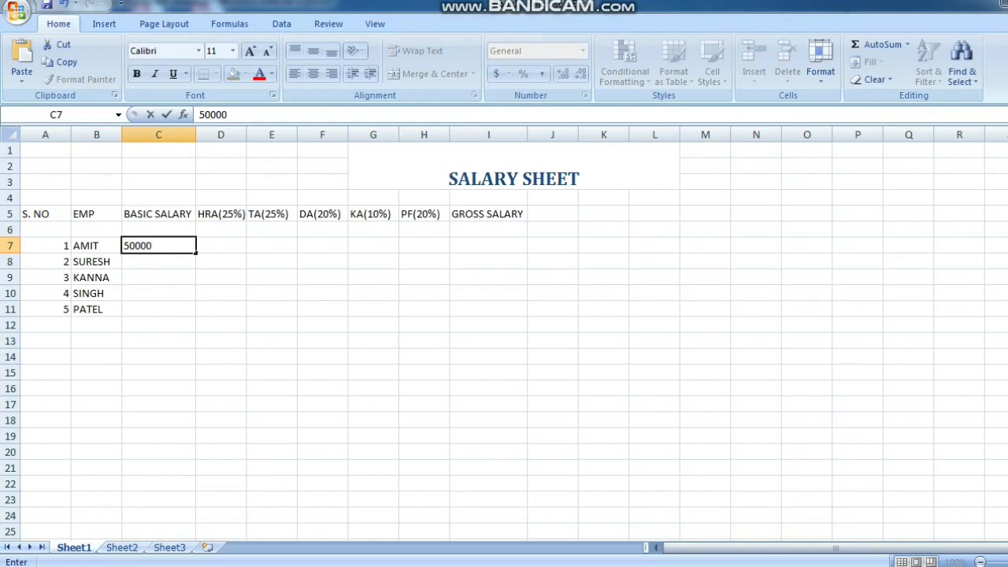
key(Return)
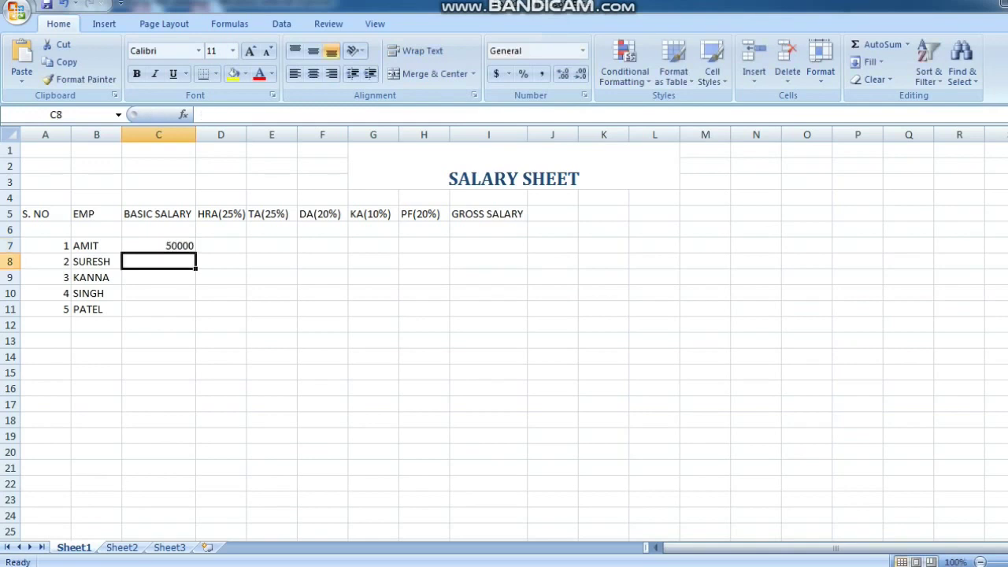
text(60000)
key(Return)
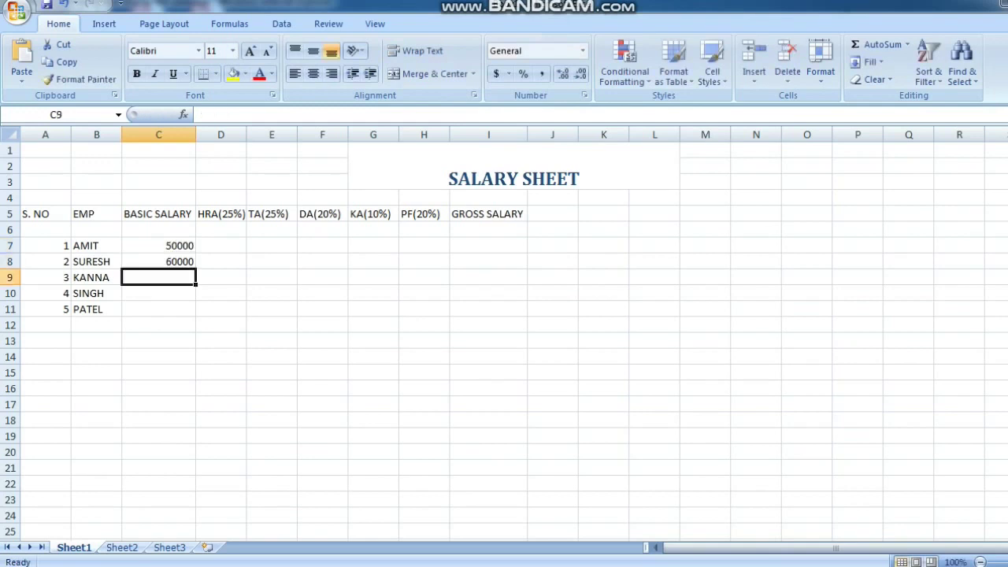
text(12500)
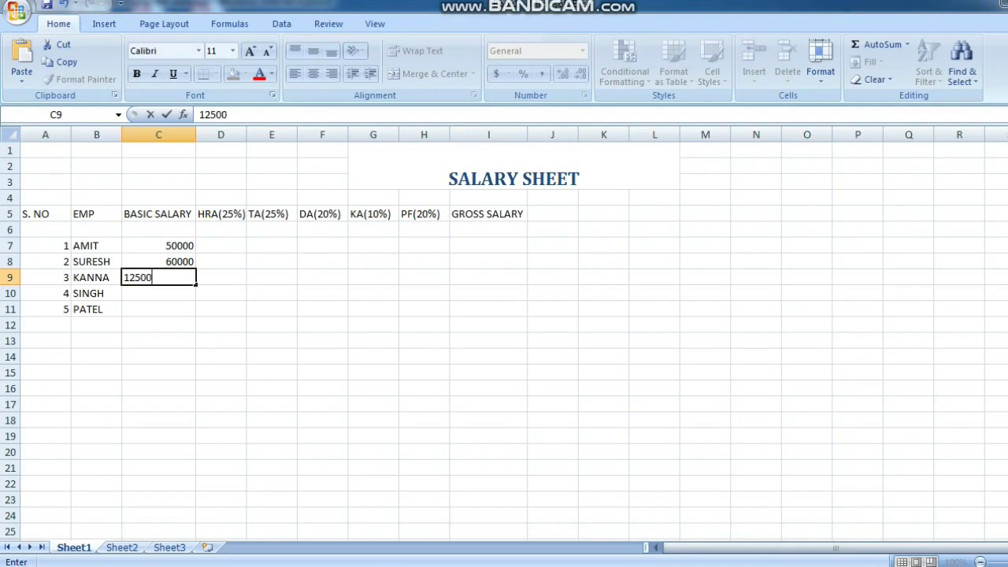
key(Return)
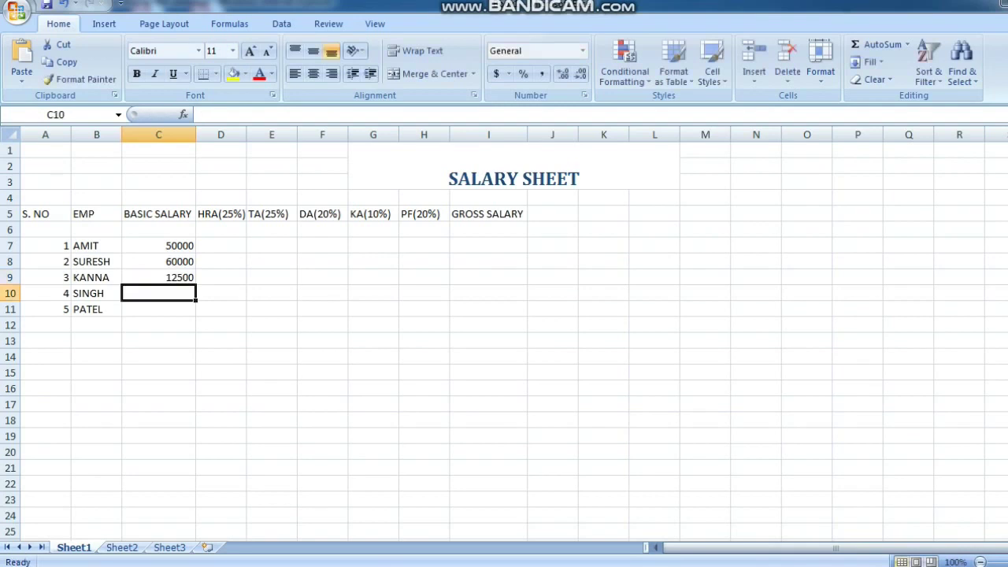
text(3500)
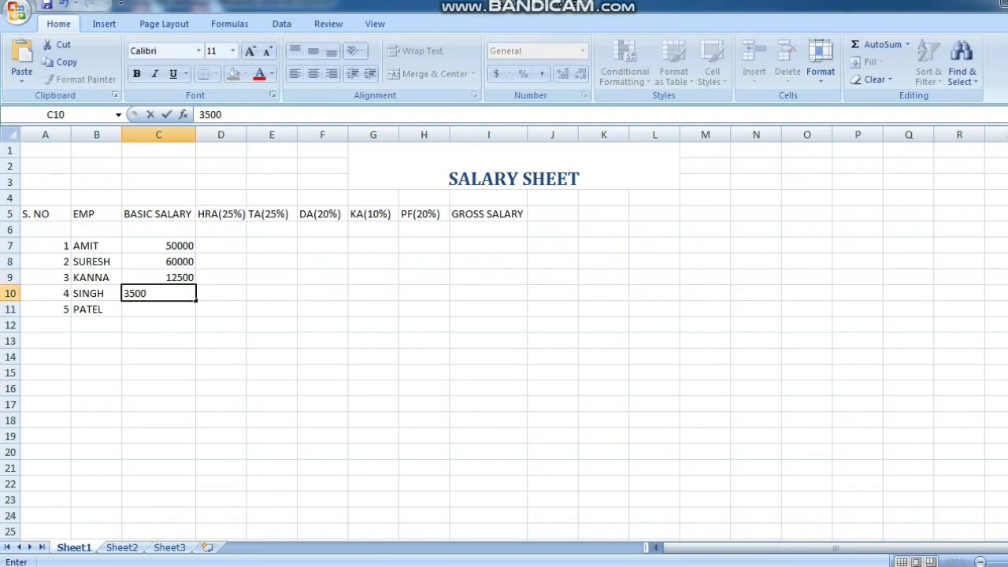
key(Return)
text(80000)
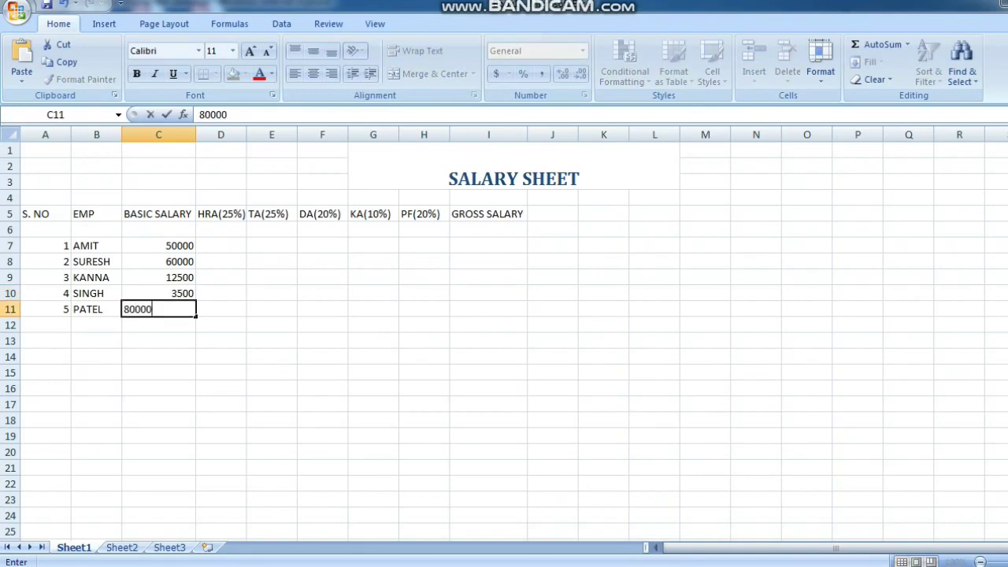
Calculate the first employee's HRA in D7 with the formula =C7*25/100
click(221, 245)
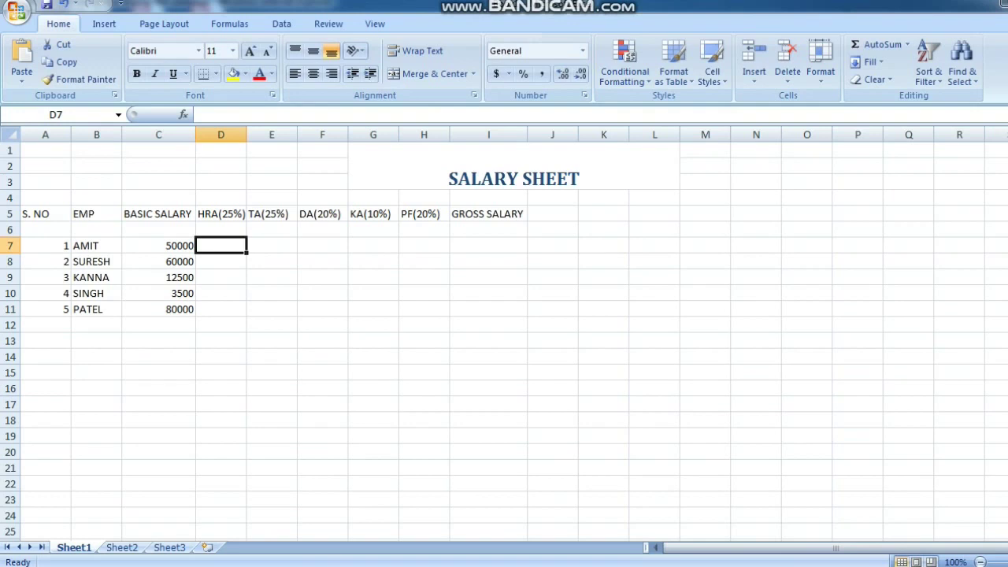
text(=)
click(158, 244)
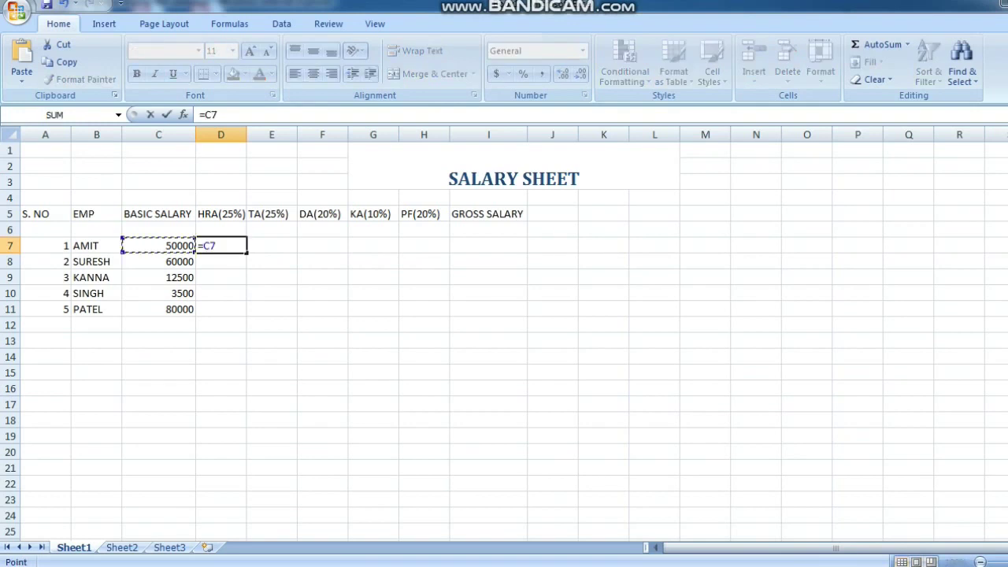
text(*)
text(25/100)
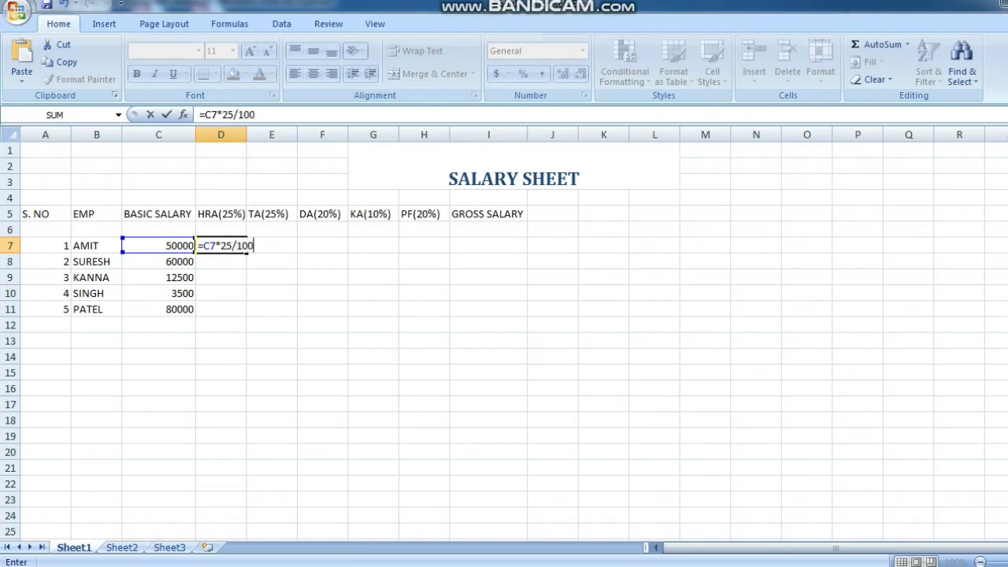
key(Return)
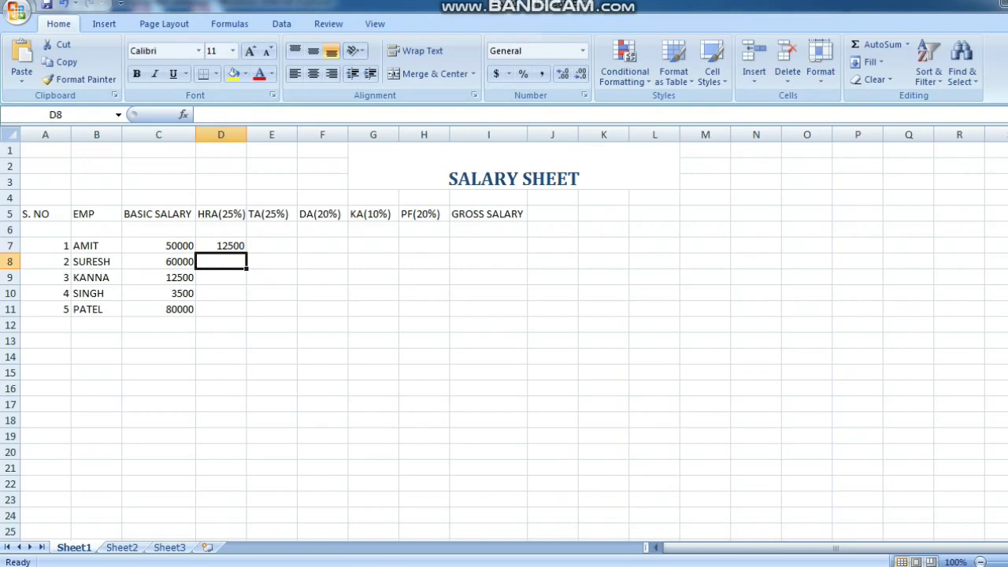
drag(220, 245, 220, 261)
click(272, 246)
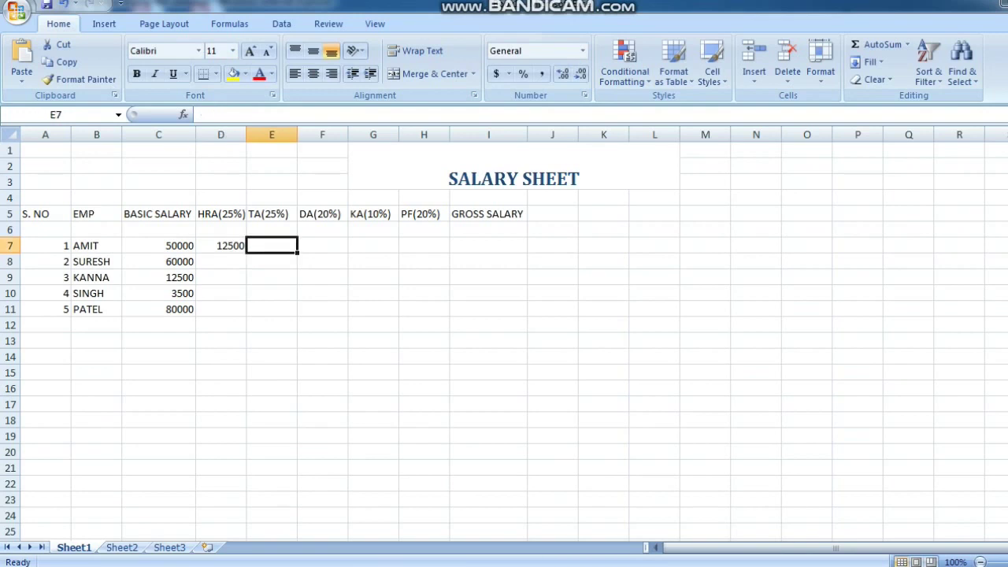
Calculate the first employee's TA in E7 with the formula =C7*25/100
text(=)
key(Left)
key(Left)
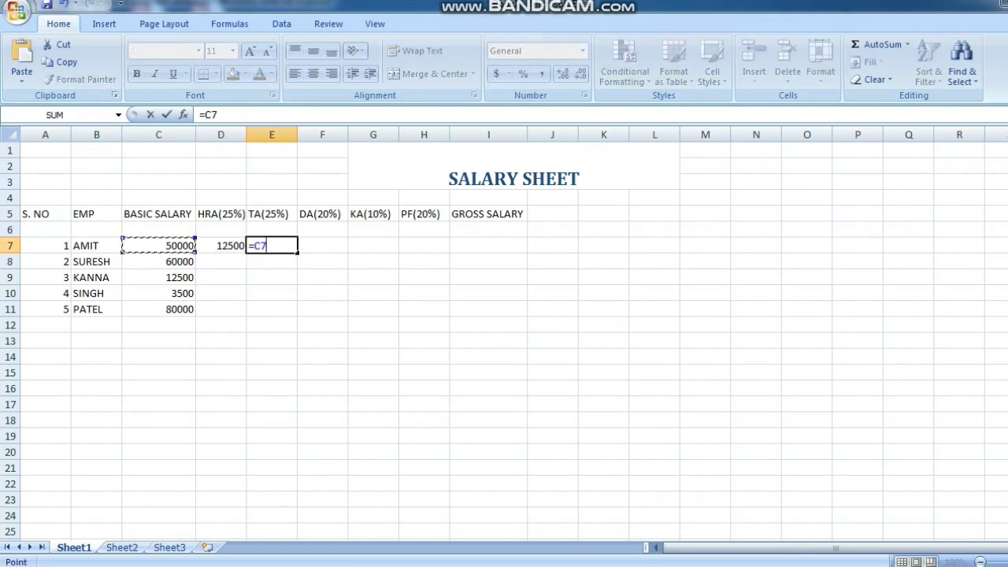
text(*25/100)
key(Return)
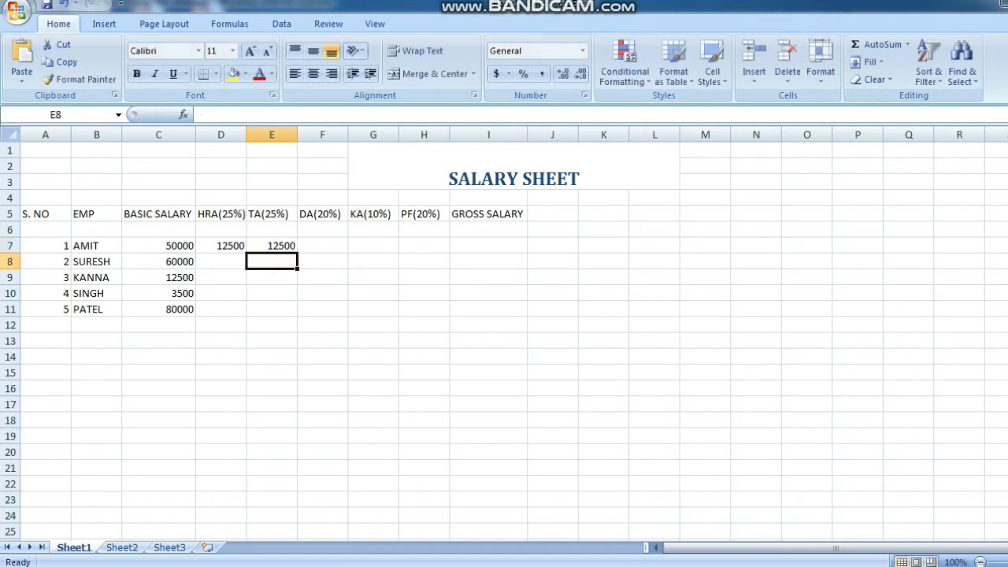
key(Right)
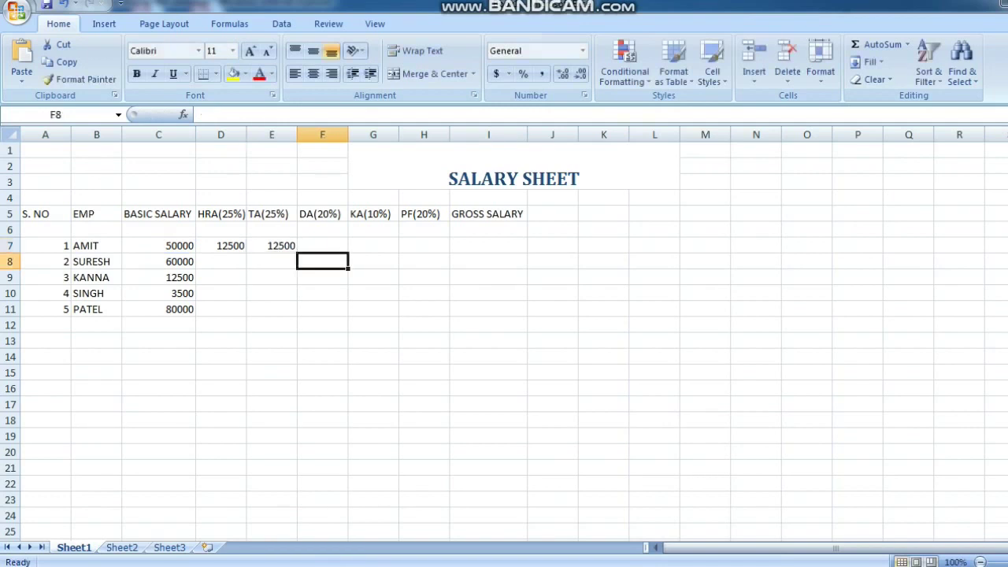
text(=)
key(Left)
key(Left)
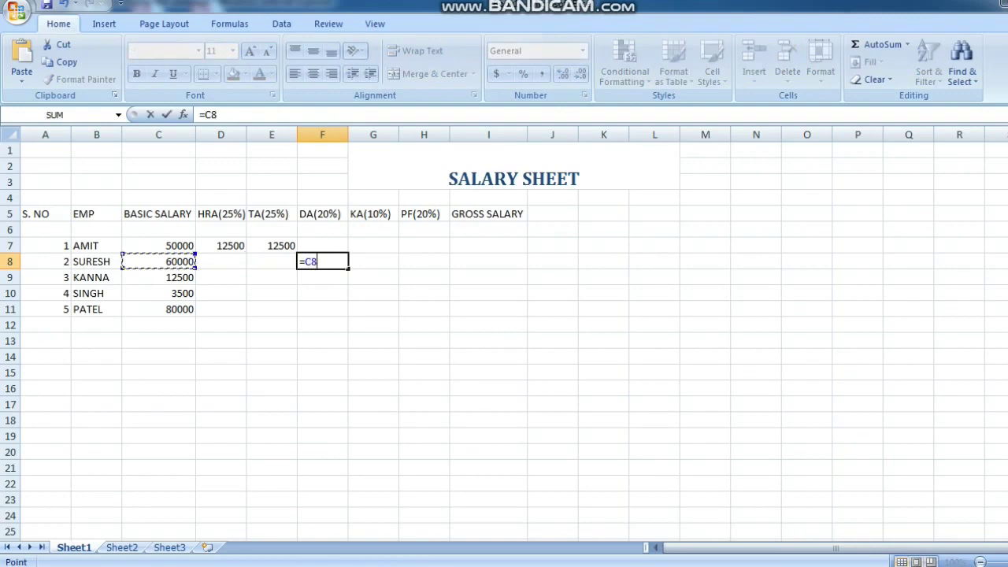
key(BackSpace)
key(BackSpace)
key(BackSpace)
Calculate the first employee's DA in F7 with the formula =C7*20/100
key(Up)
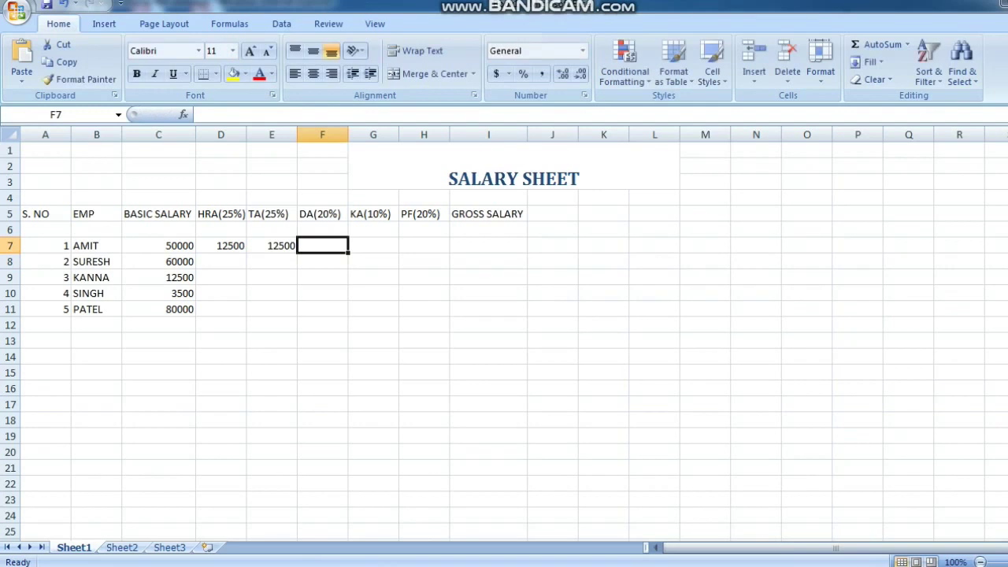
text(=)
key(Left)
key(Left)
key(Left)
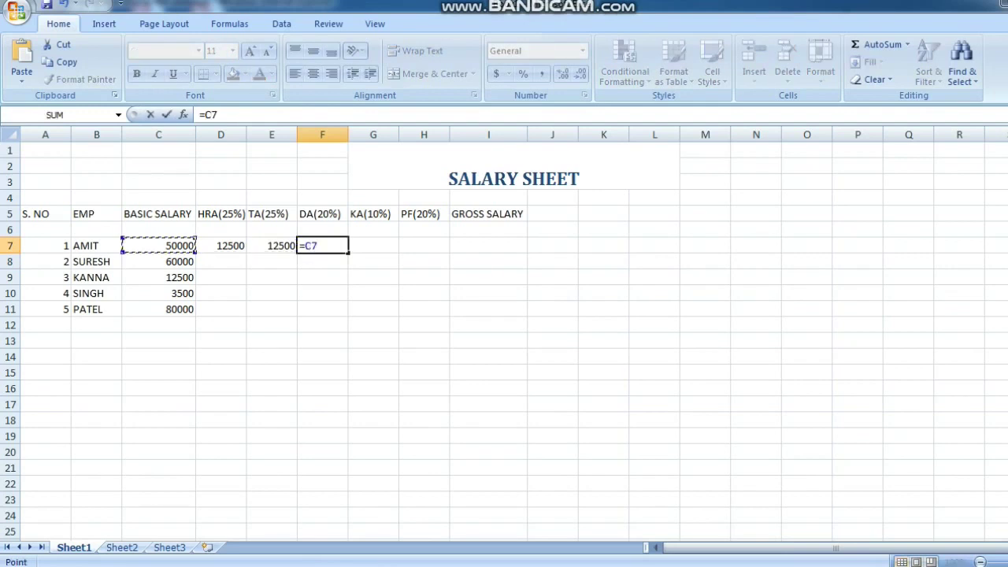
text(*20/100)
key(Return)
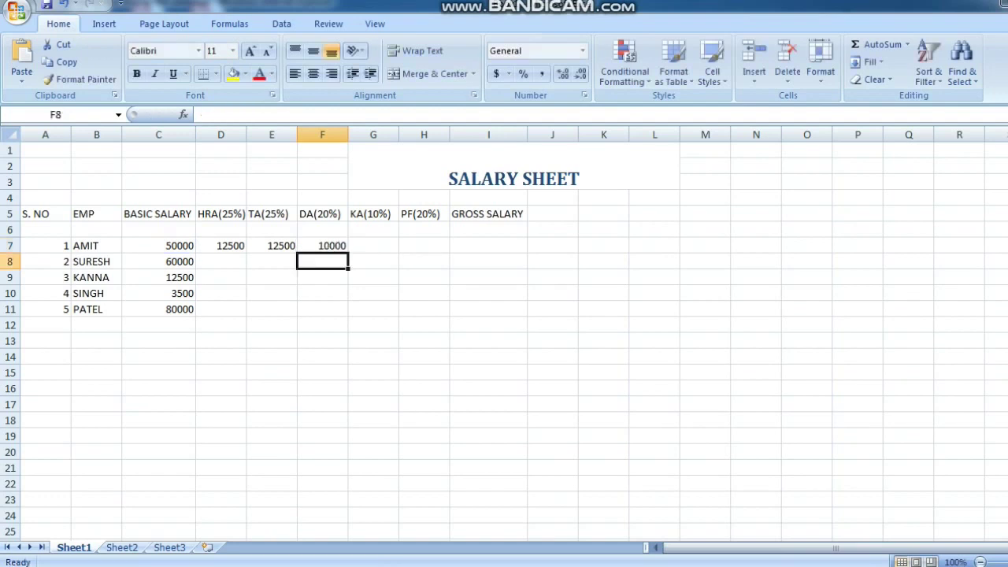
Calculate the first employee's KA in G7 with the formula =C7*10/100
key(Right)
key(Up)
text(=)
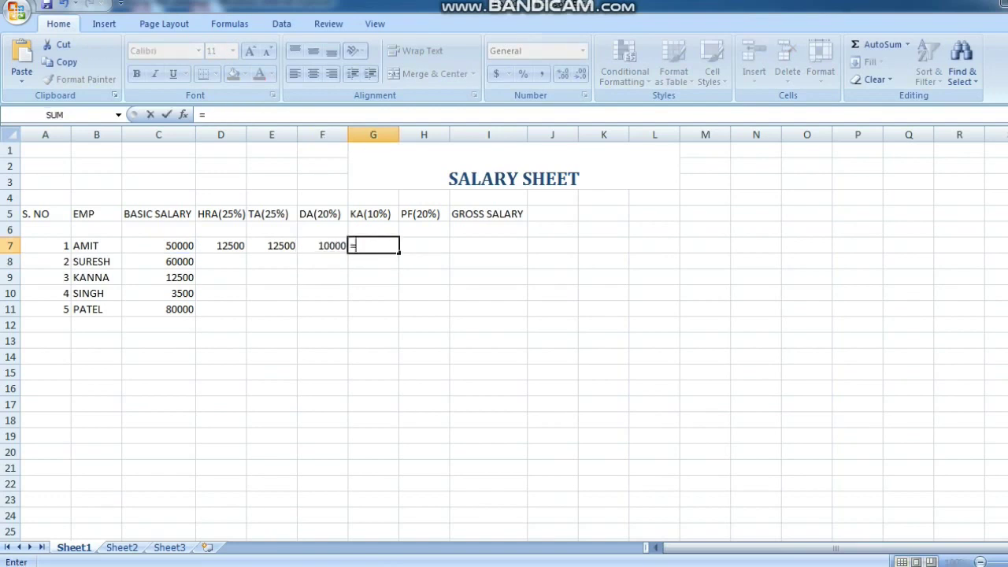
key(Left)
key(Left)
key(Left)
key(Left)
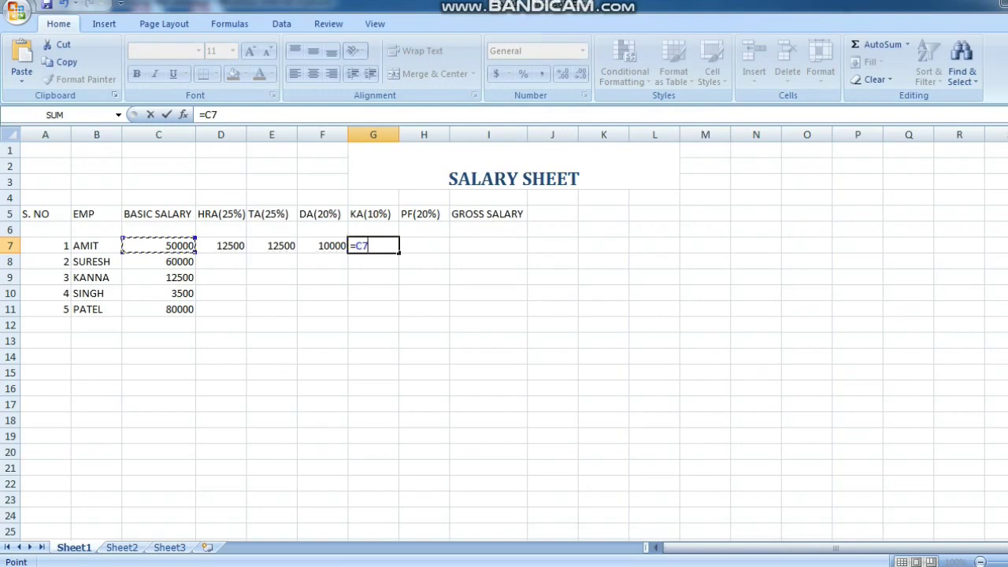
text(*10/100)
key(Return)
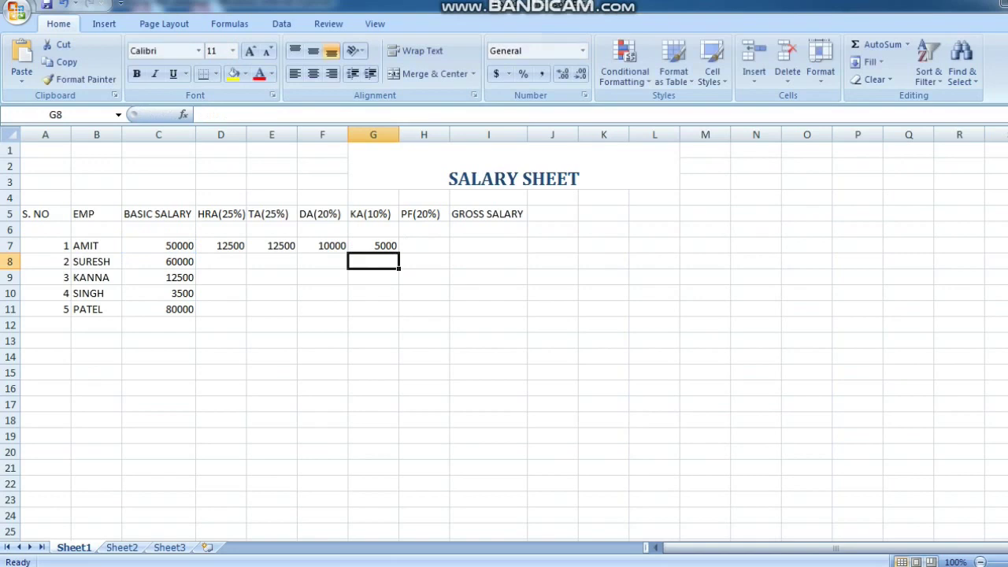
Calculate the first employee's PF in H7 from the basic salary with the formula =C7*20/100
click(423, 245)
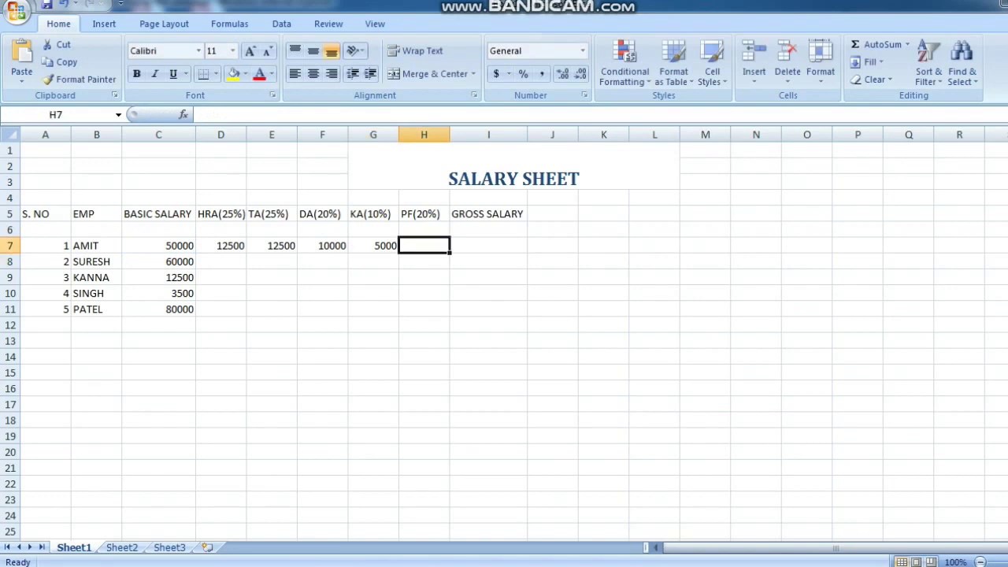
text(=)
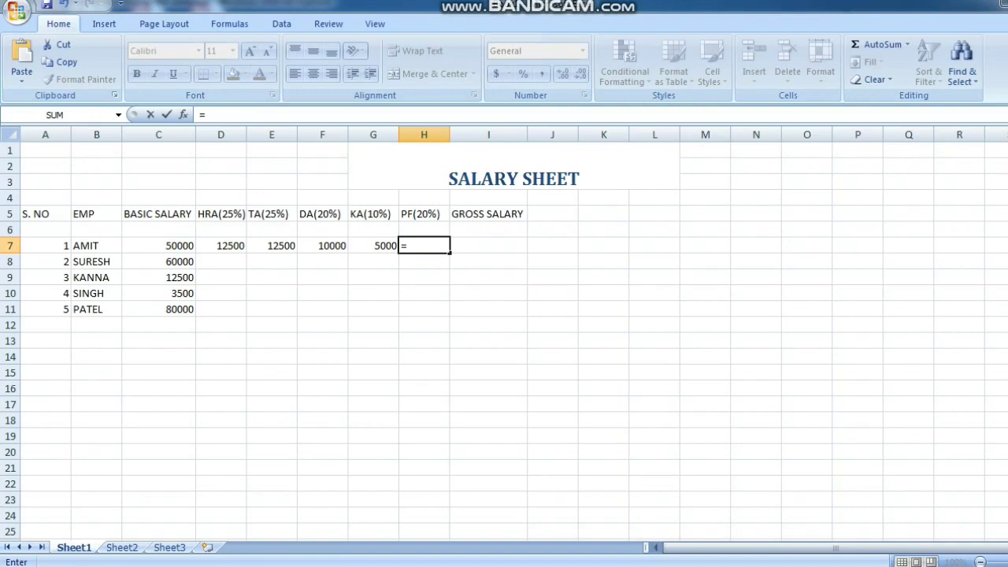
key(Left)
key(Left)
key(Left)
key(Left)
key(Left)
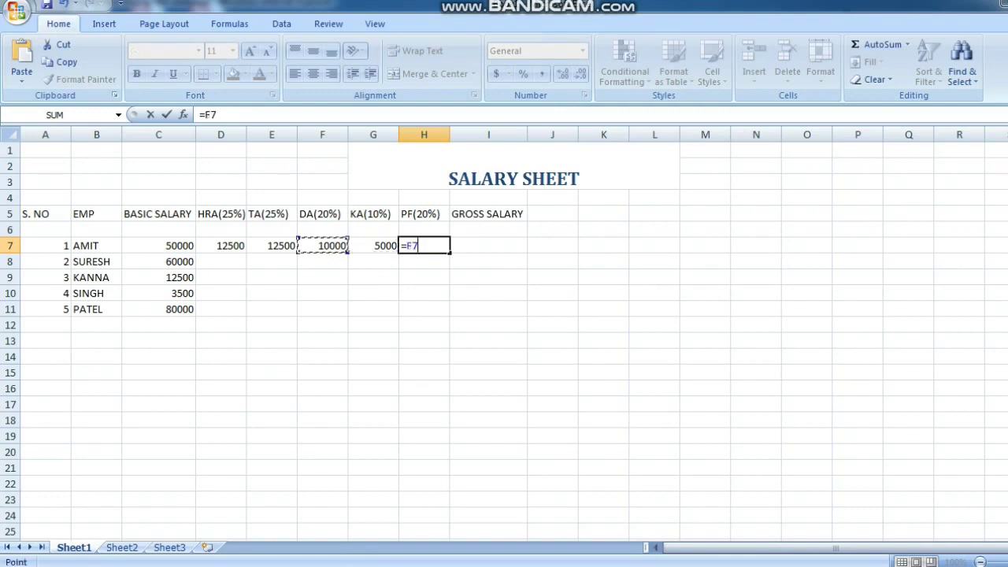
text(/)
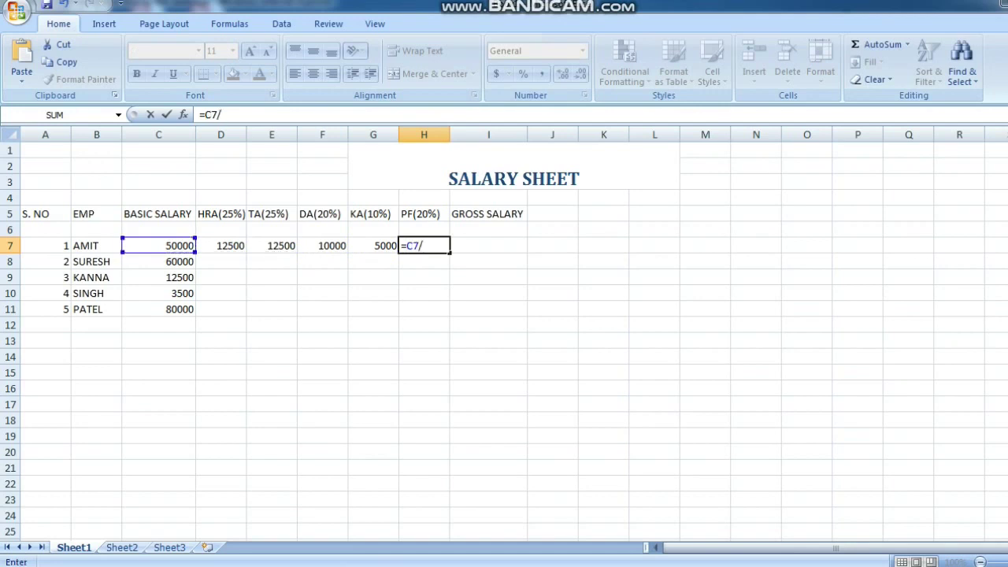
key(BackSpace)
text(*20/100)
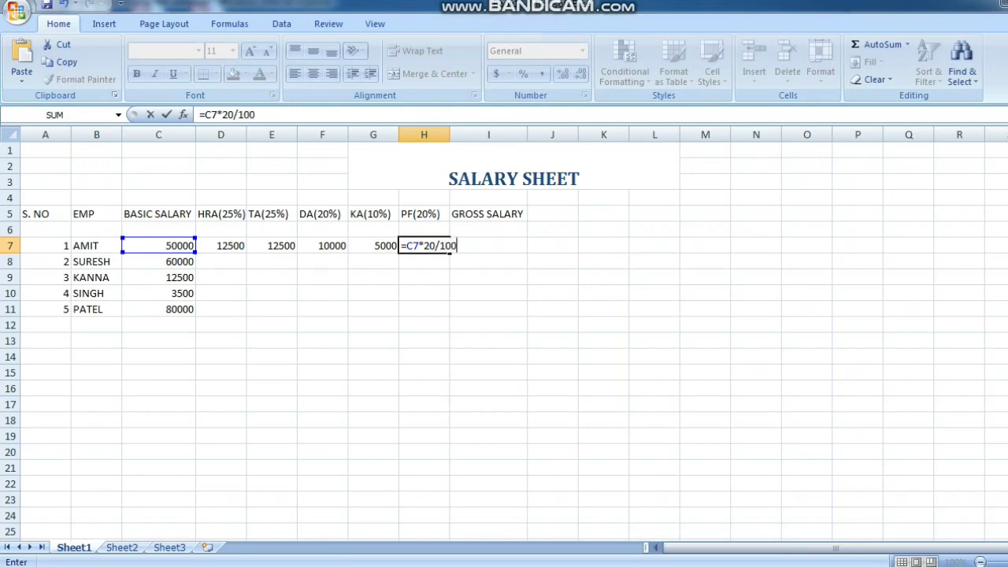
key(Return)
Try to calculate the first employee's gross salary in I7 with the formula =SUM(G8)
click(488, 230)
click(489, 246)
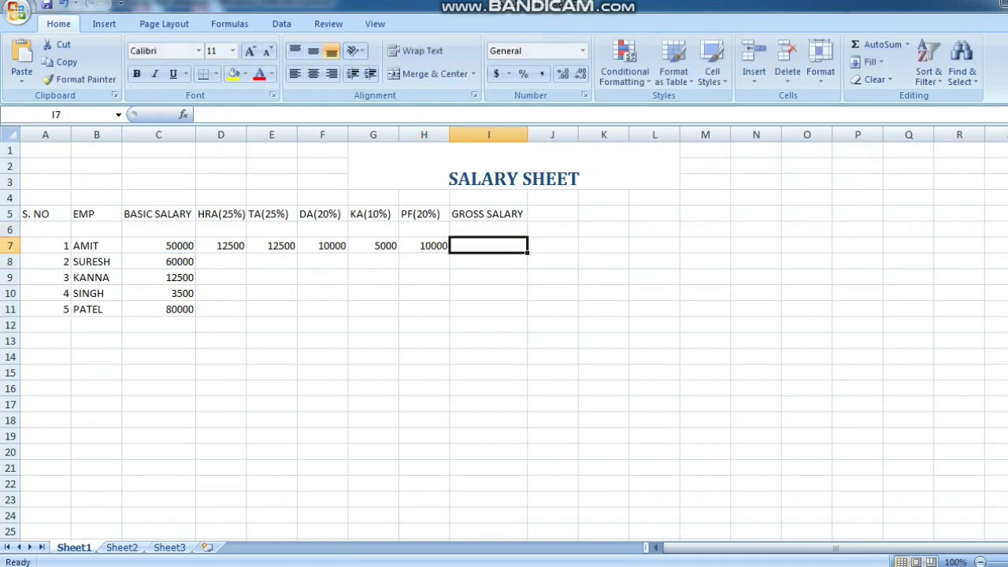
text(=)
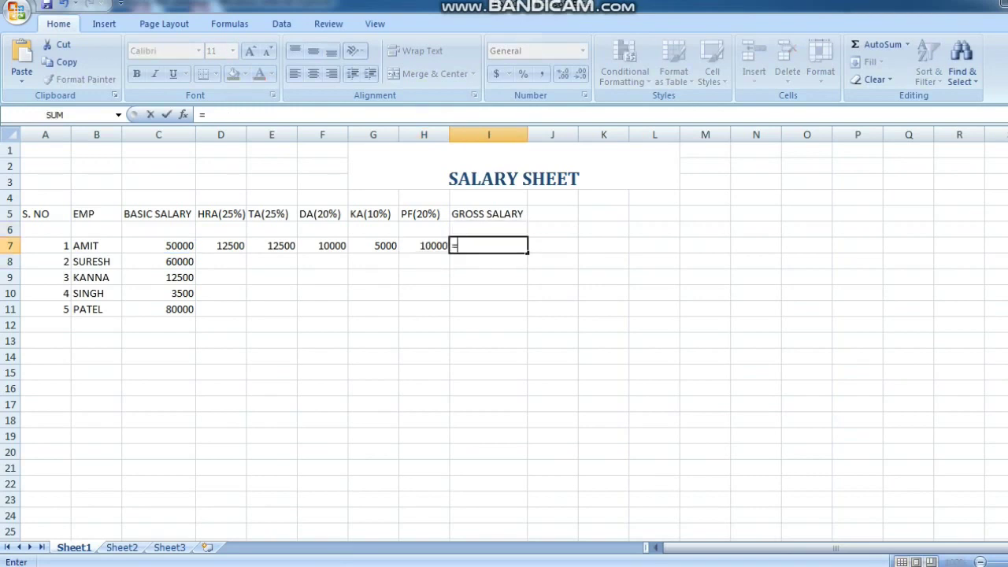
text(SUM)
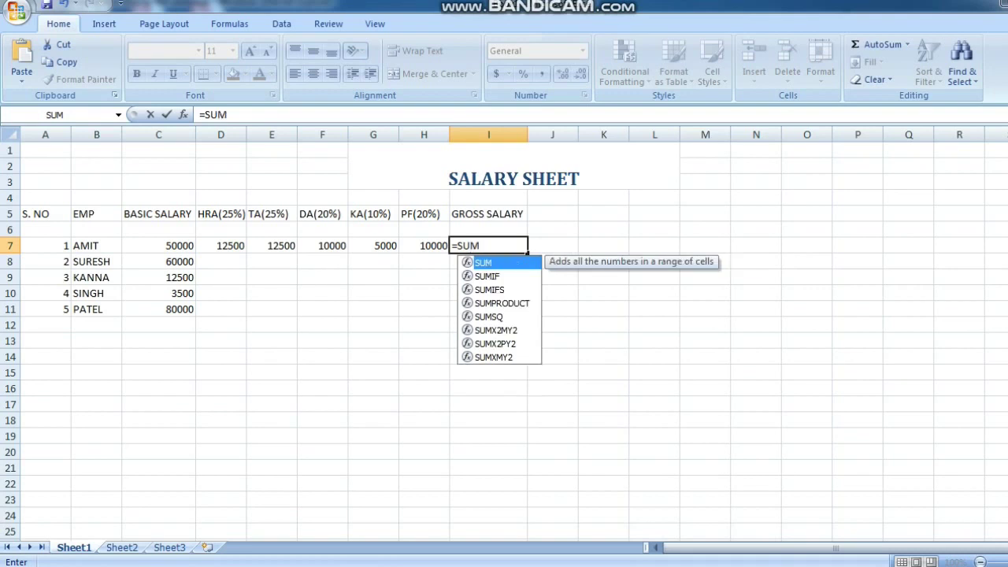
text((G8)
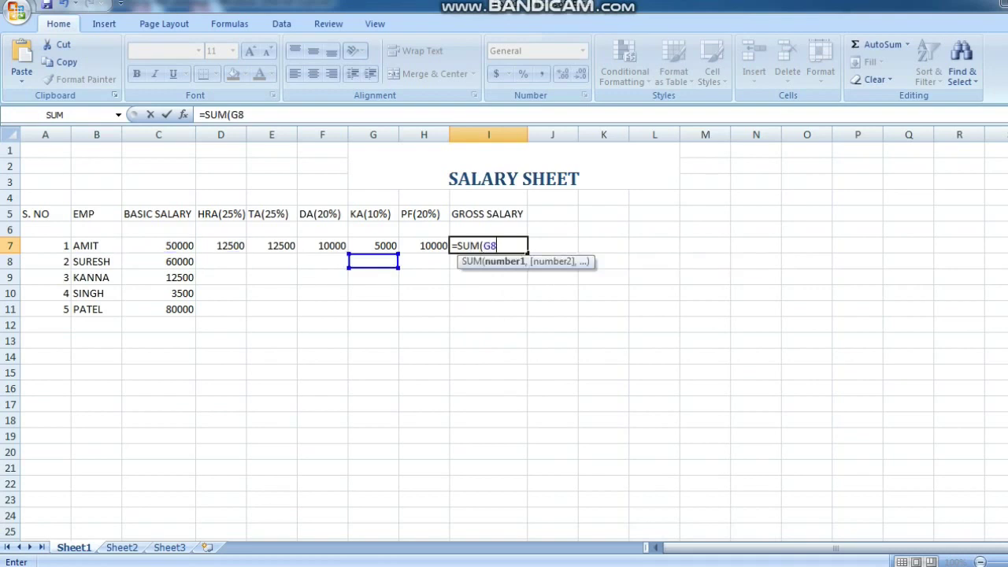
key(Return)
Try changing the gross salary formula in I7 to sum C8, and clear the cell
click(185, 245)
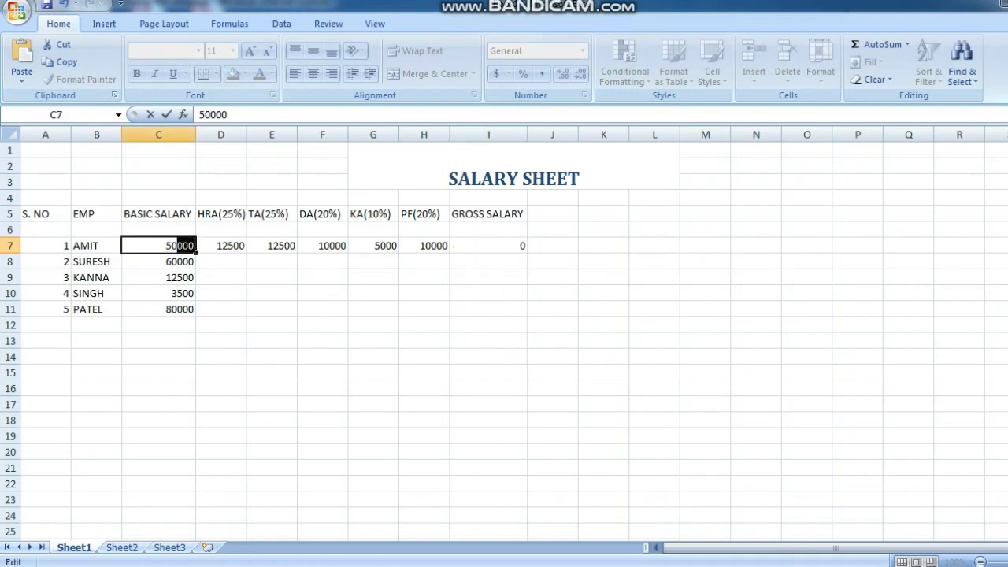
double_click(209, 246)
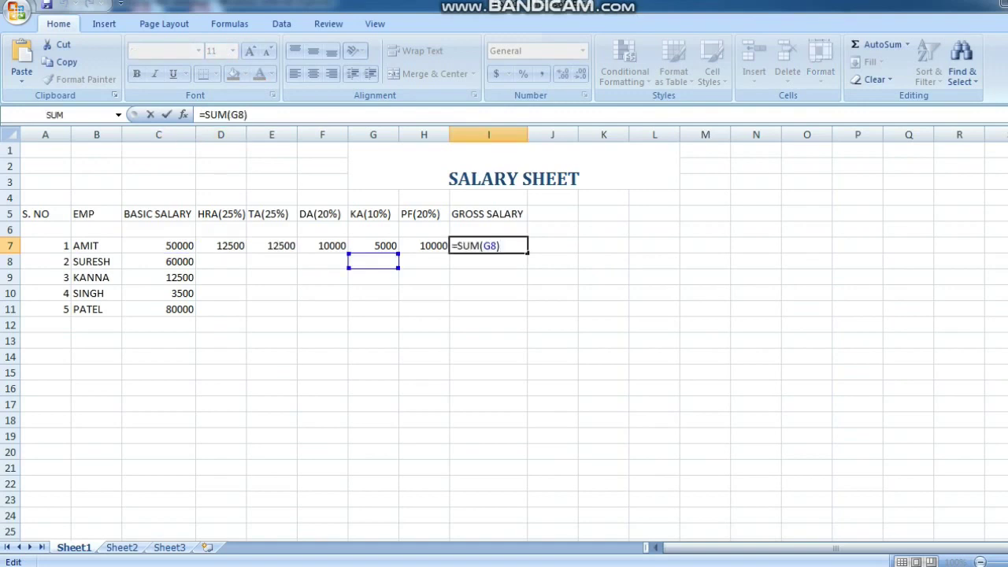
key(BackSpace)
key(BackSpace)
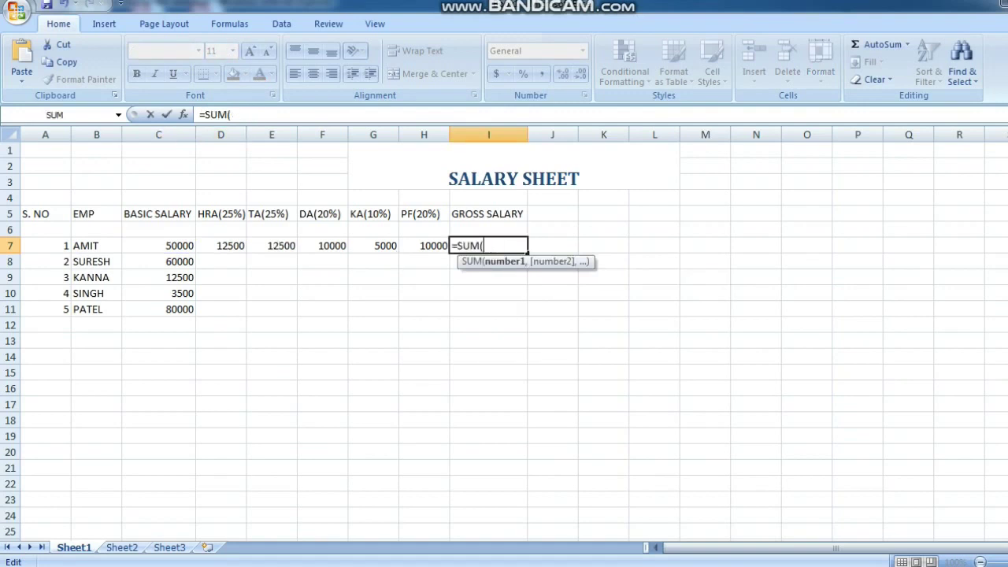
text(C8)
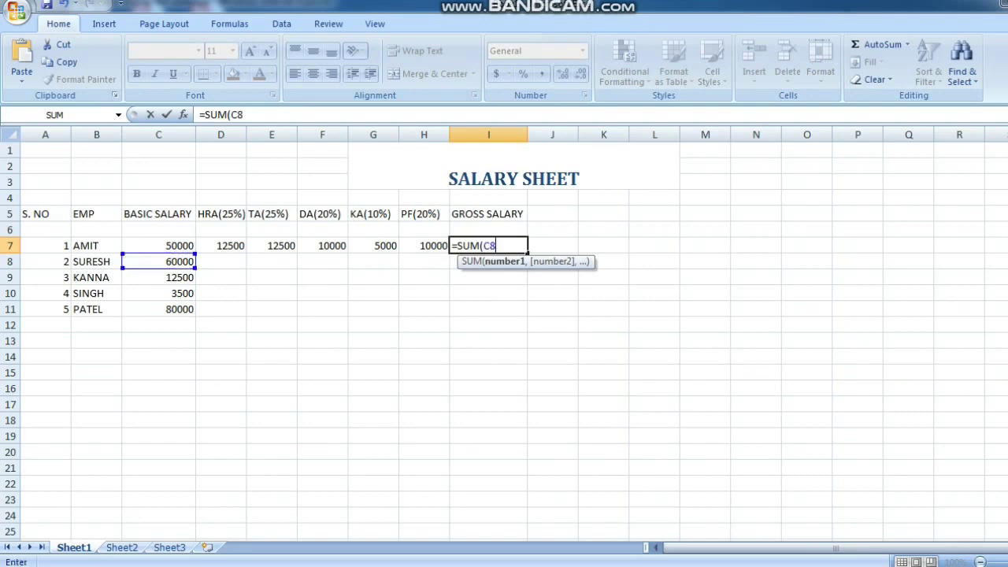
drag(158, 246, 373, 245)
click(377, 245)
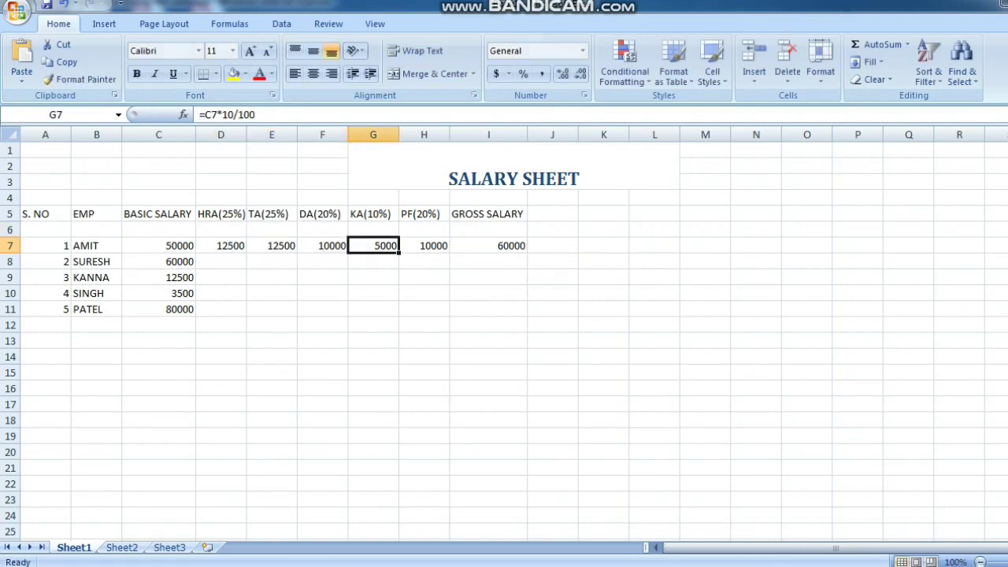
click(488, 246)
key(Delete)
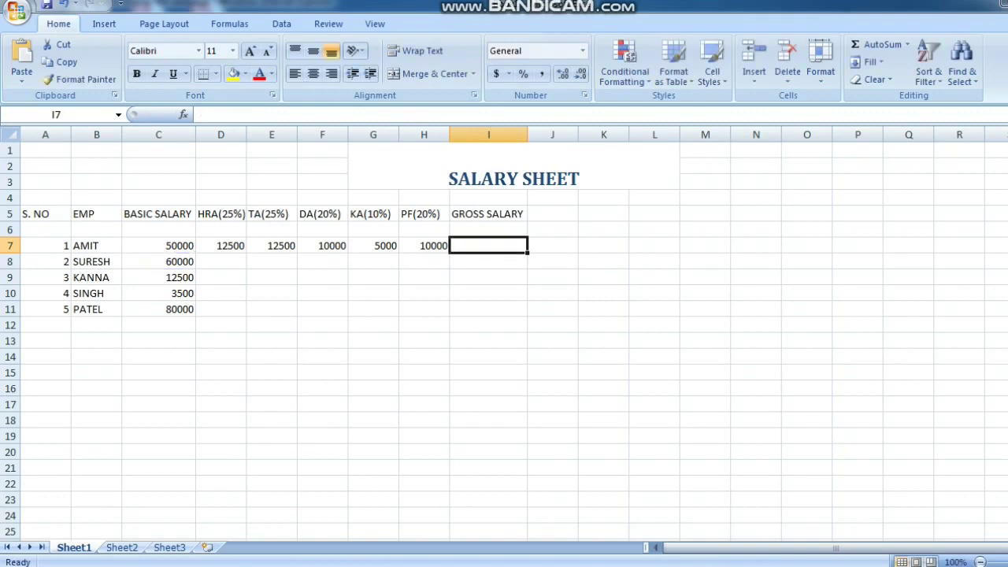
Try to enter a SUM formula in I7 covering the first employee's basic salary and allowances from C7 to G7
text(=)
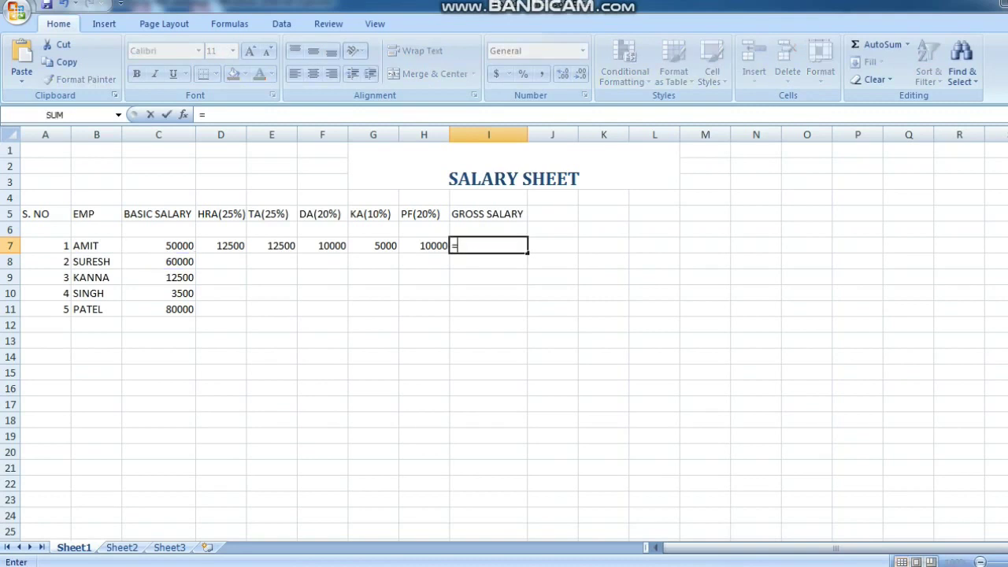
text(SU,M)
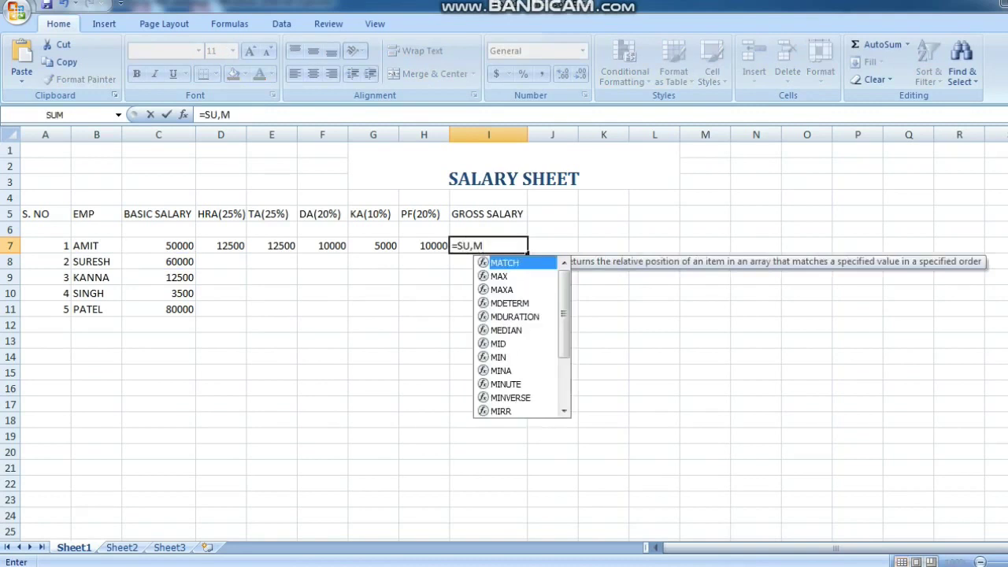
key(BackSpace)
key(BackSpace)
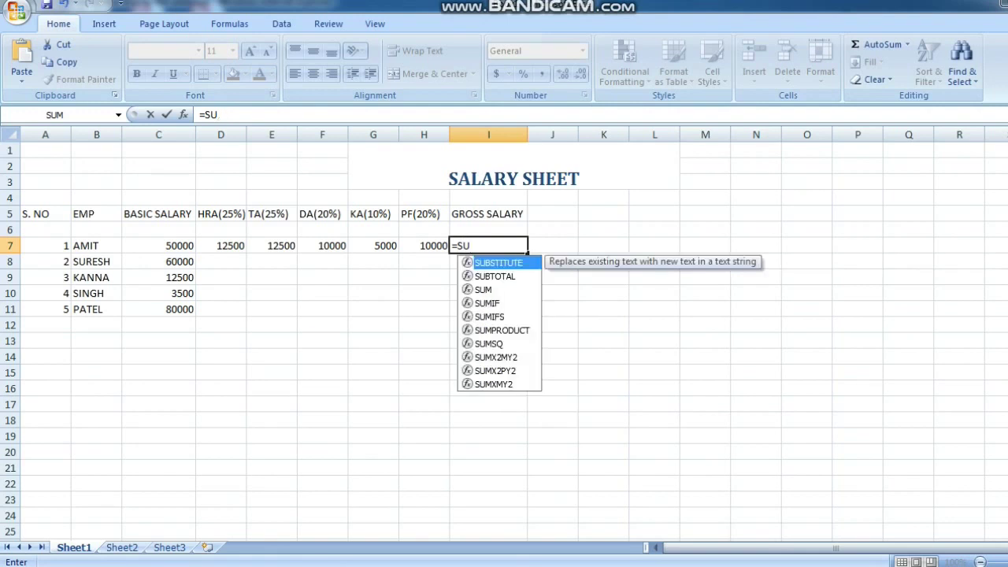
text(M()
click(158, 246)
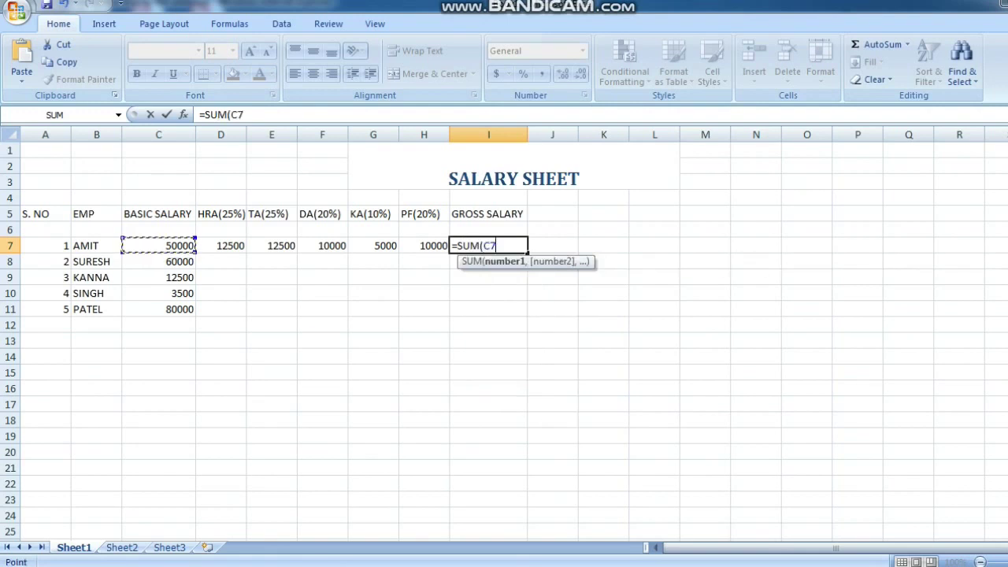
drag(158, 253, 372, 246)
click(159, 246)
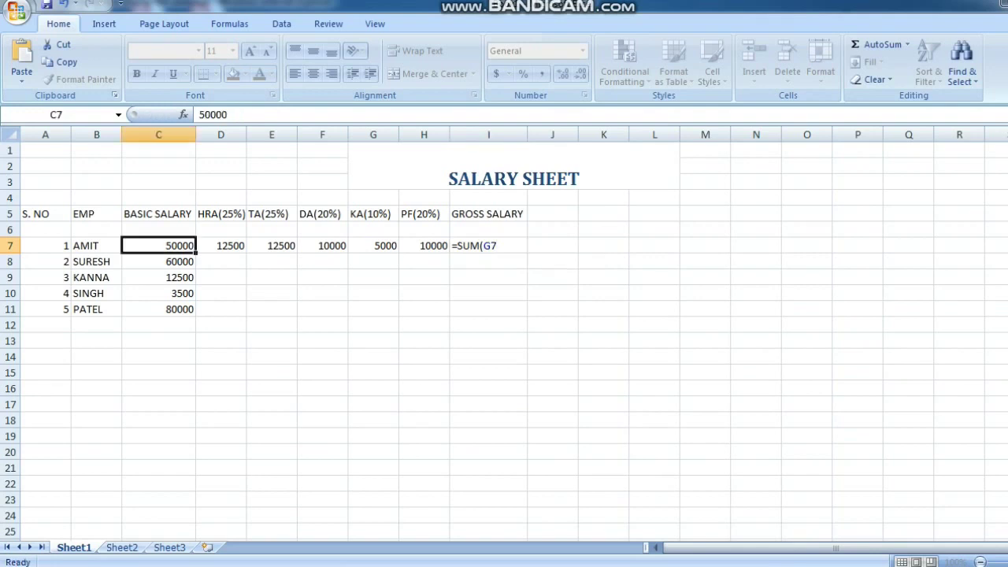
drag(271, 246, 322, 245)
click(322, 246)
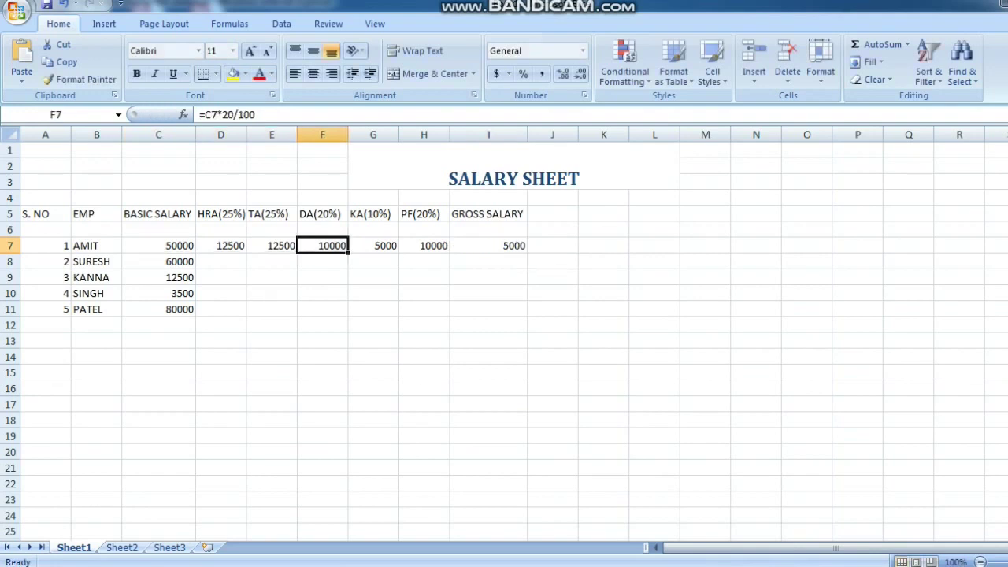
drag(158, 246, 372, 246)
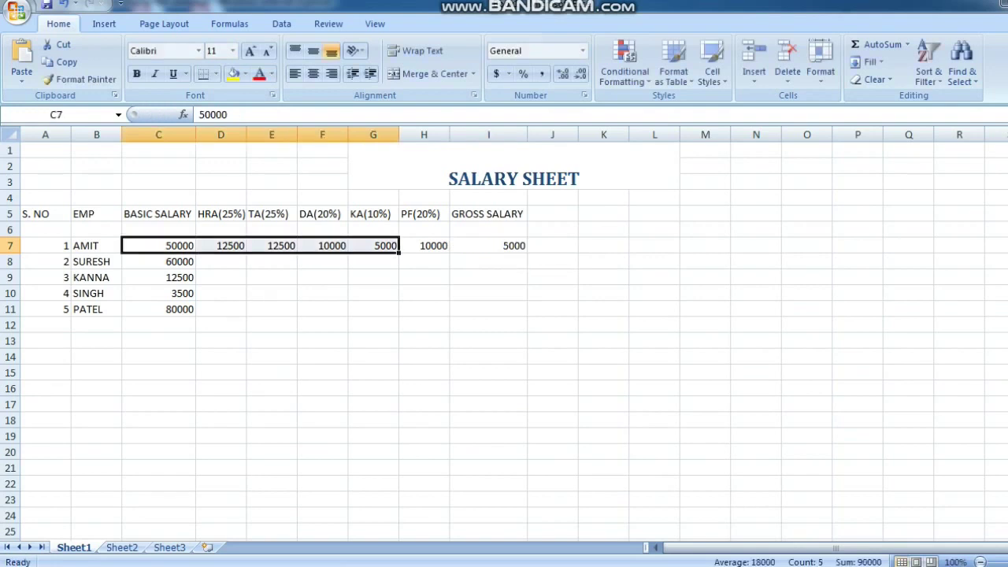
Replace the first employee's gross salary formula in I7 with =SUM(C7:G7)-H7
double_click(494, 246)
click(502, 246)
key(BackSpace)
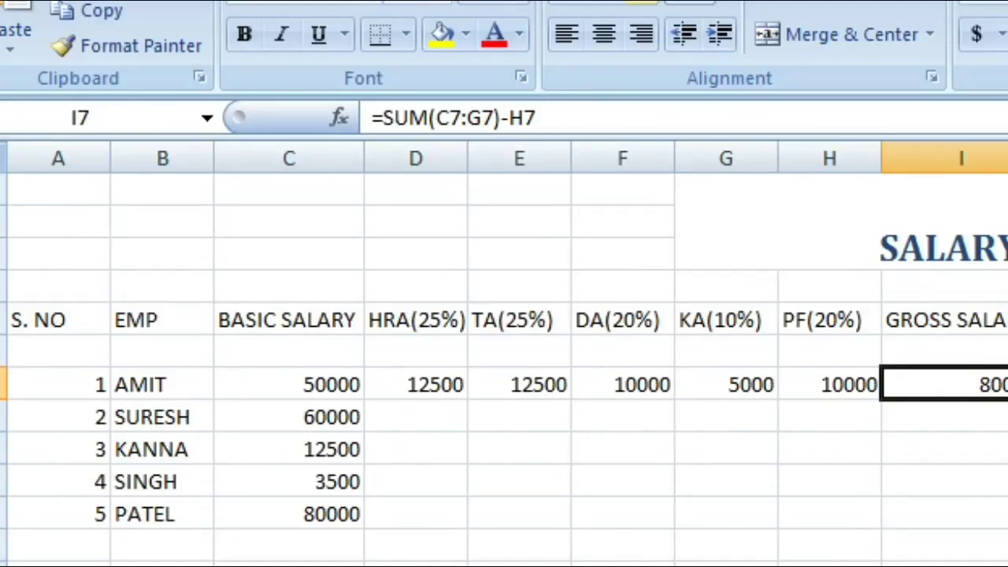
Fill the HRA formula from D7 down to D11 for the remaining four employees
click(414, 384)
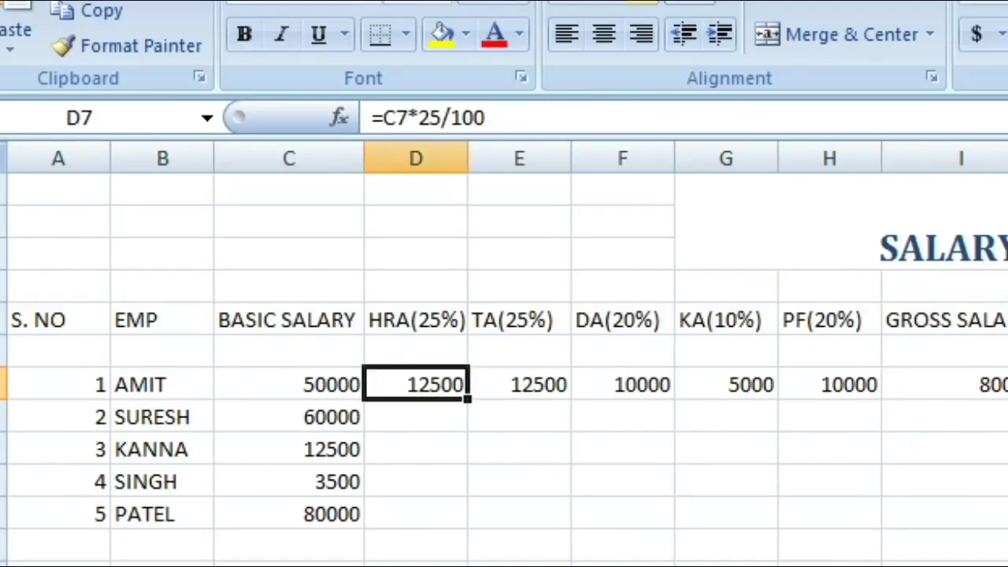
double_click(467, 399)
Fill the first employee's TA and DA formulas in E7 and F7 down to row 11 for the remaining four employees
click(519, 385)
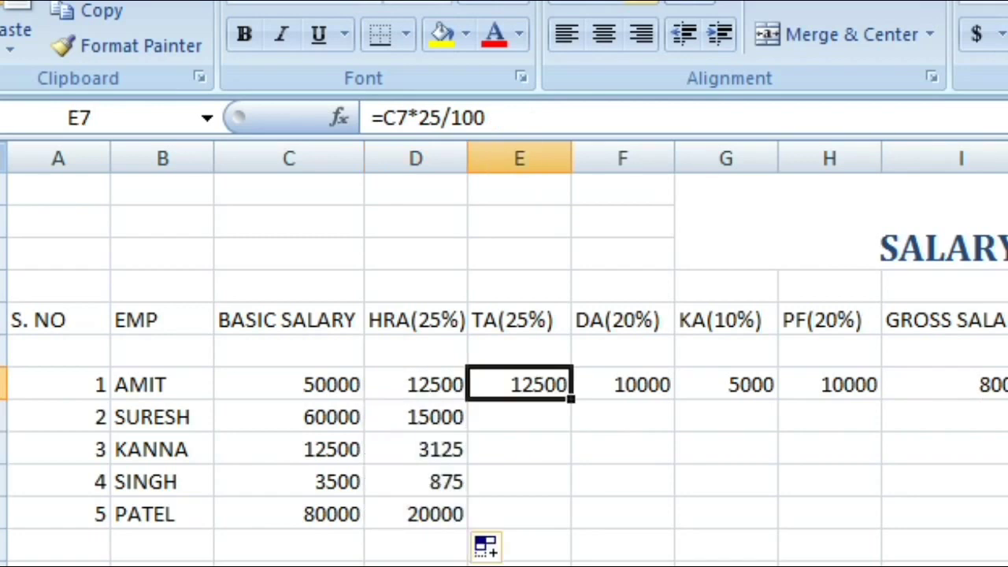
drag(571, 398, 572, 519)
click(622, 384)
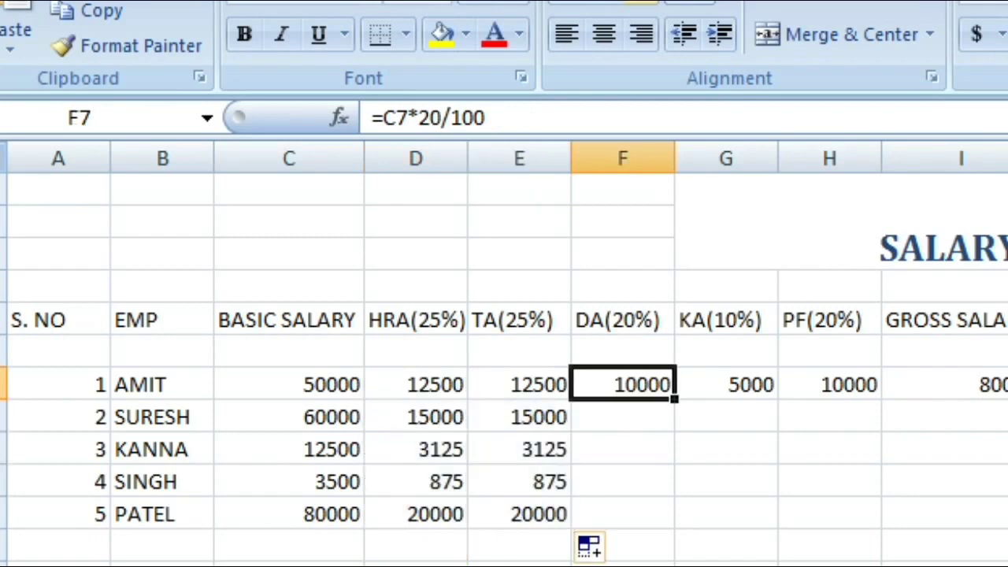
drag(674, 399, 675, 519)
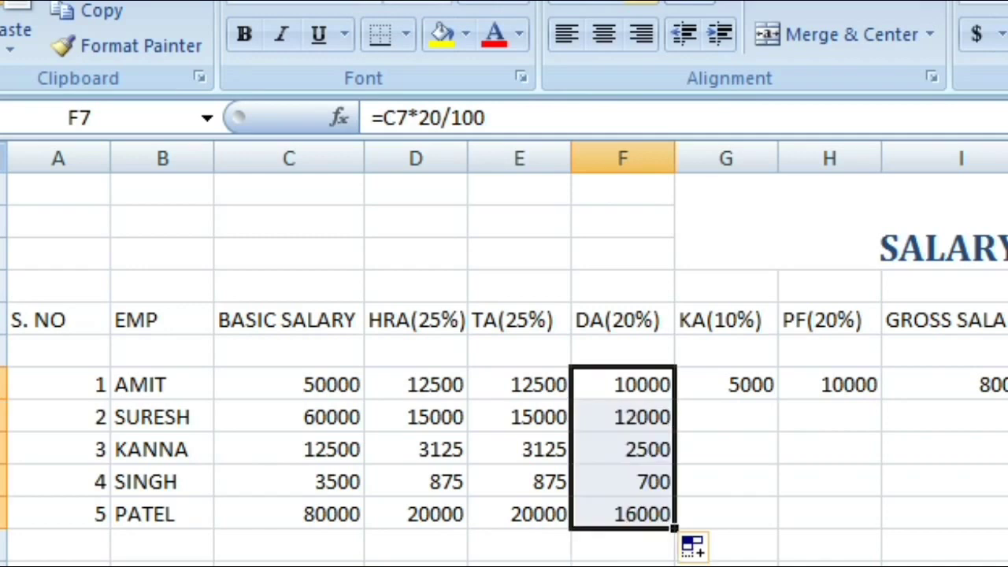
Fill the first employee's KA and PF formulas in G7 and H7 down to row 11 for the remaining four employees
click(725, 384)
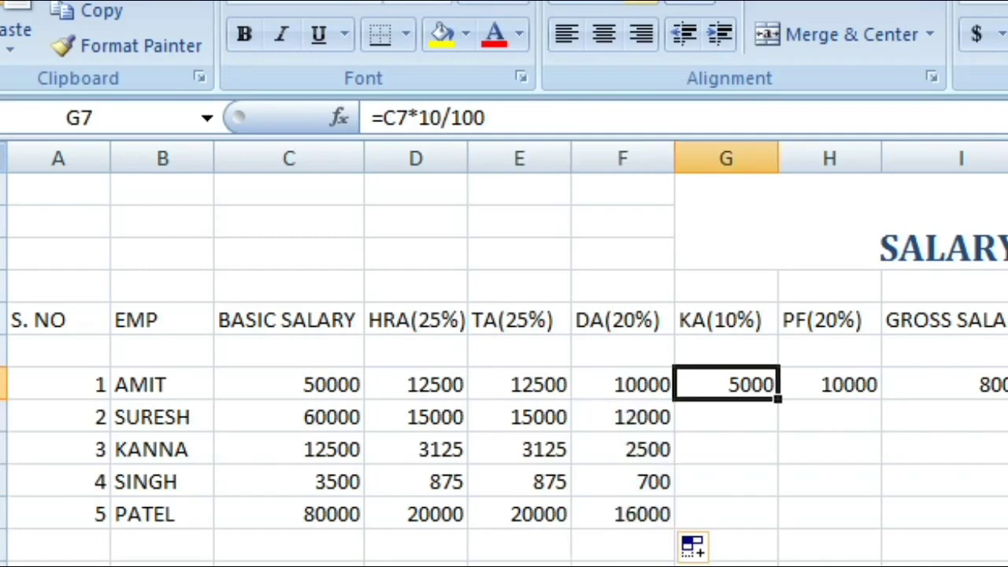
click(829, 417)
click(725, 384)
double_click(777, 399)
click(829, 384)
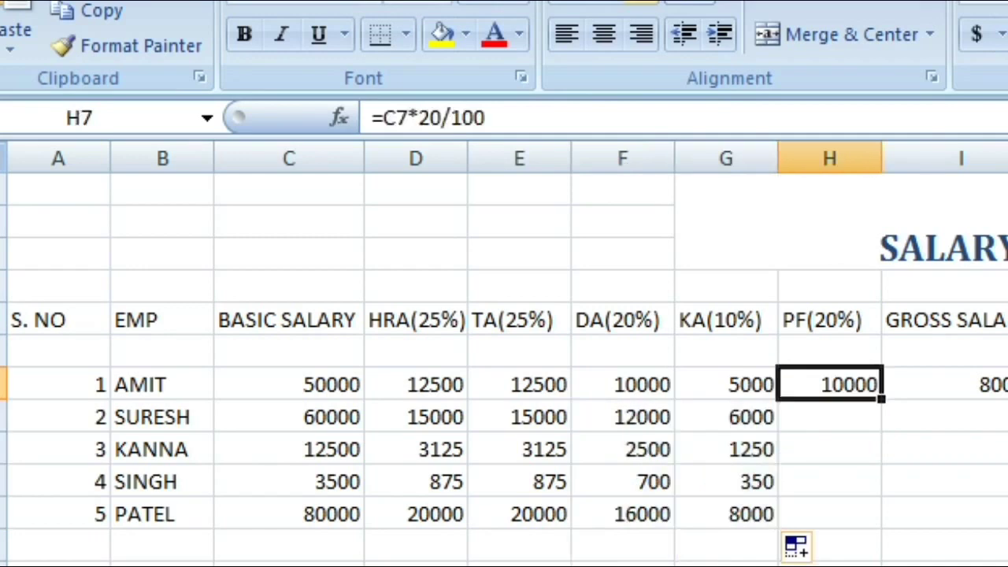
drag(881, 399, 881, 520)
Fill the gross salary formula from I7 down to I11 for the remaining four employees
click(945, 385)
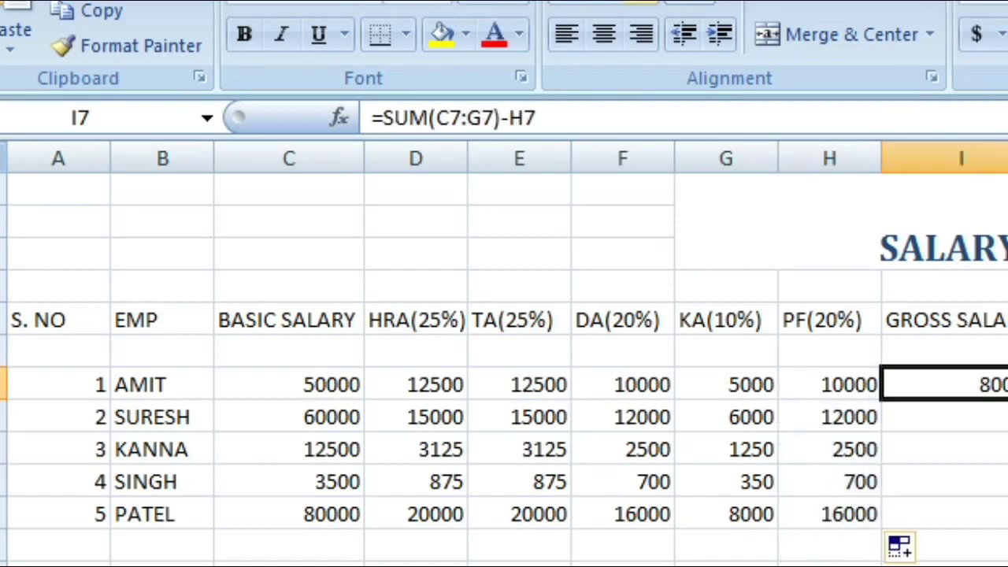
double_click(1007, 399)
click(1007, 513)
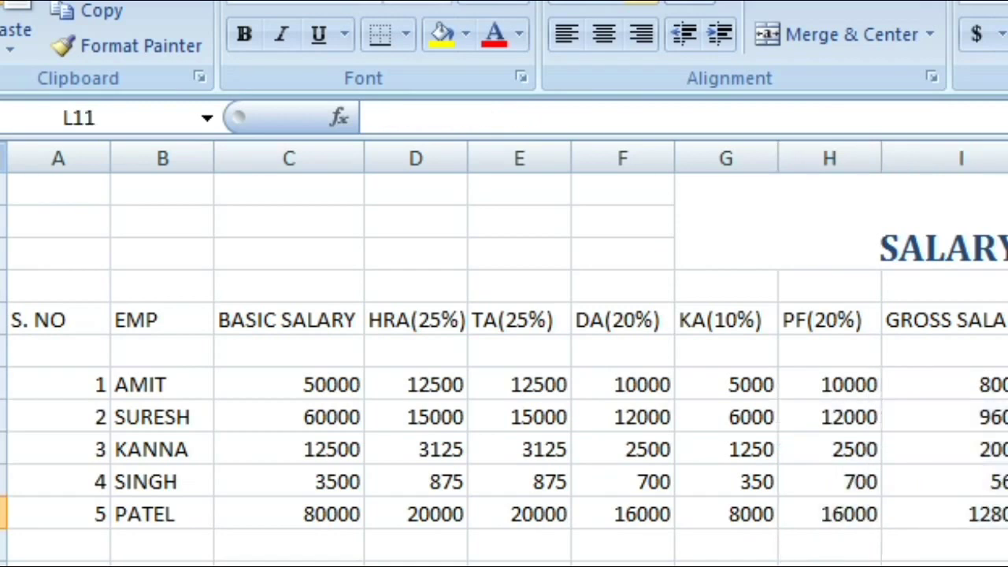
Apply a bold blue heading cell style with blue bottom borders to the whole salary table from the S. NO header through row 11
scroll(504, 354, up, 4)
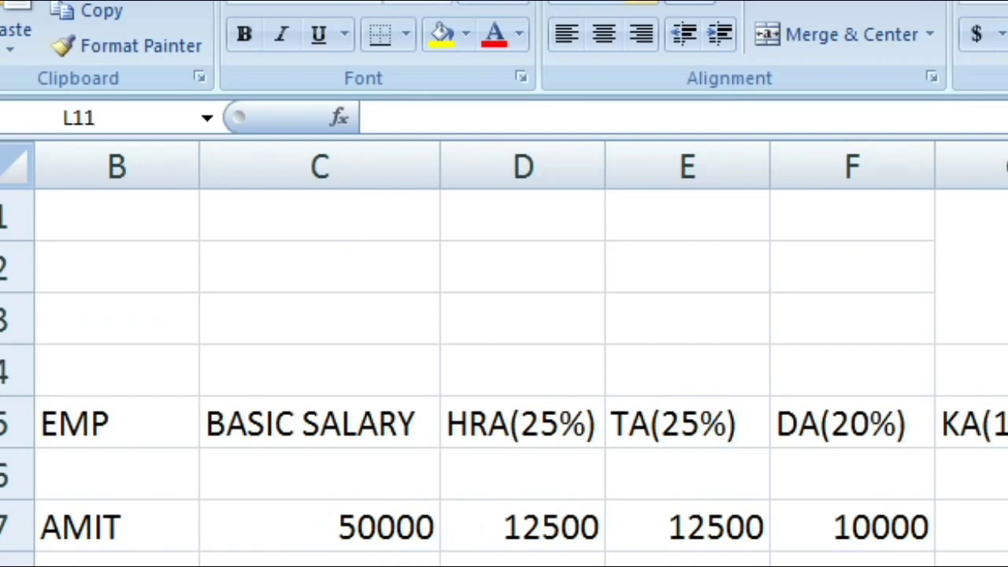
click(1007, 566)
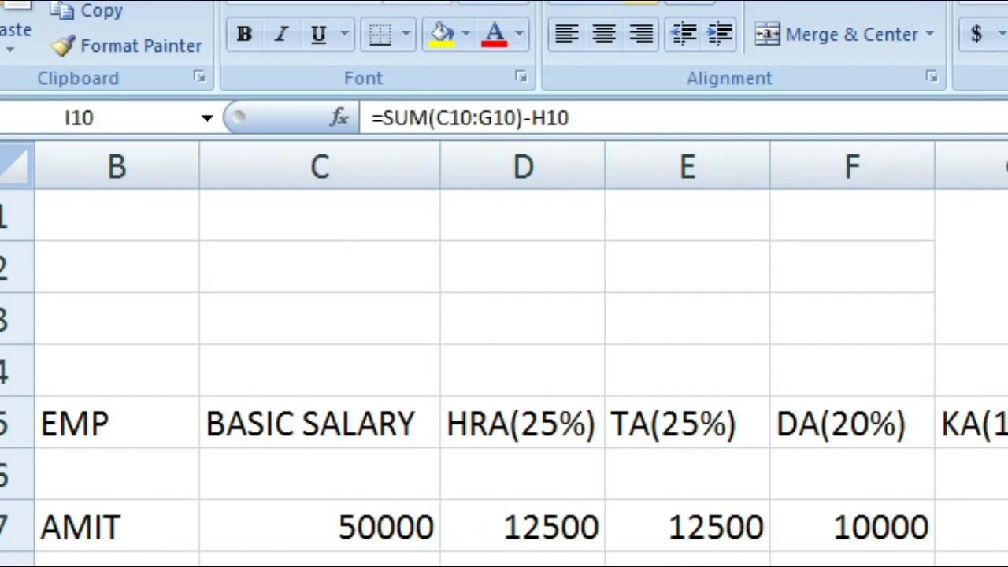
scroll(504, 354, down, 5)
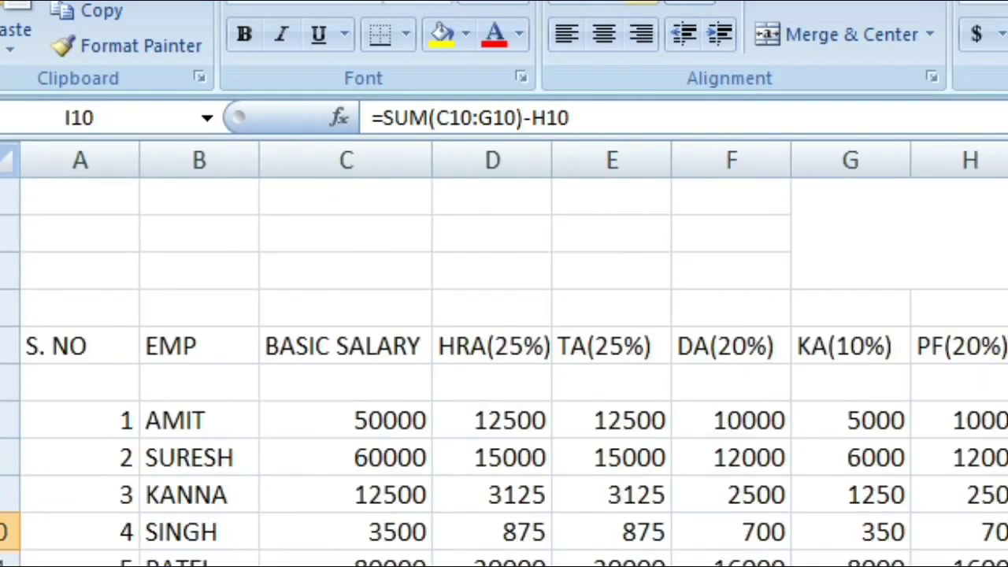
scroll(503, 353, up, 2)
scroll(504, 354, up, 1)
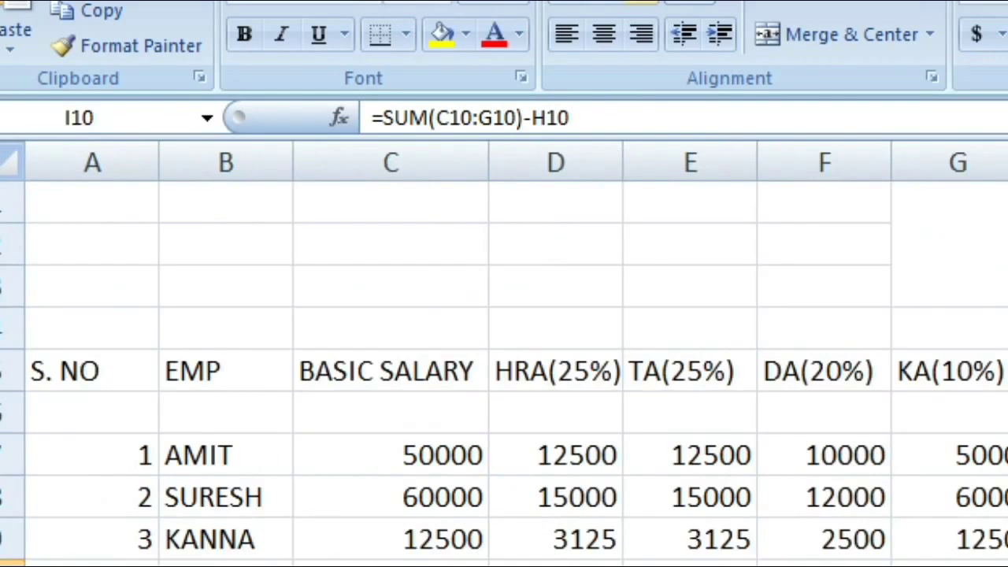
drag(92, 371, 1006, 566)
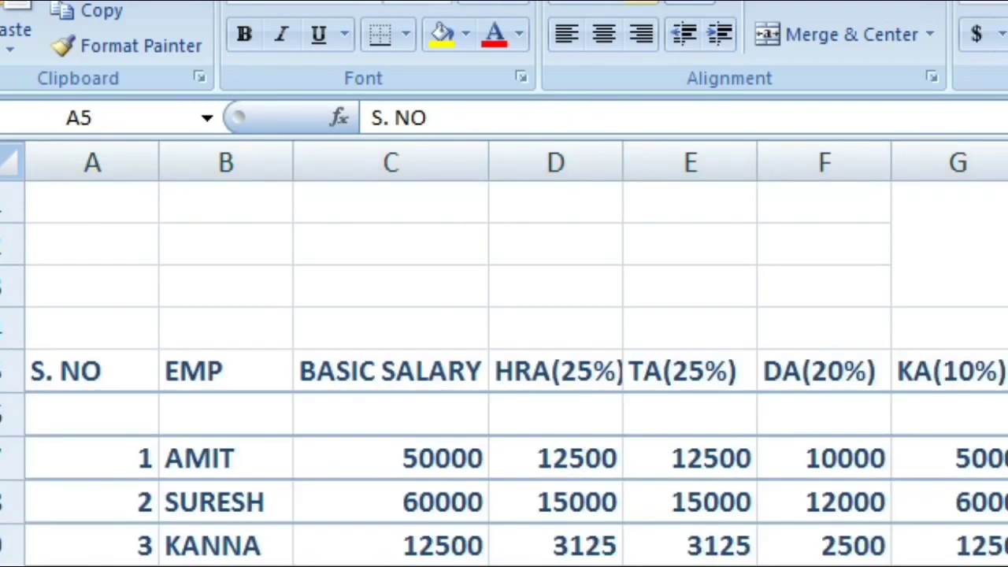
click(1006, 275)
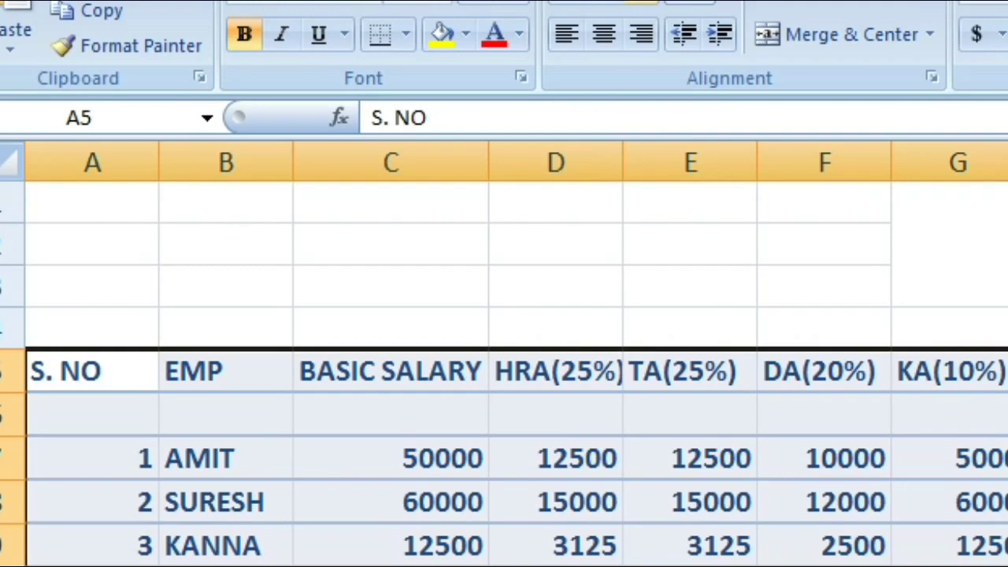
click(1007, 566)
scroll(516, 374, down, 2)
scroll(516, 373, up, 1)
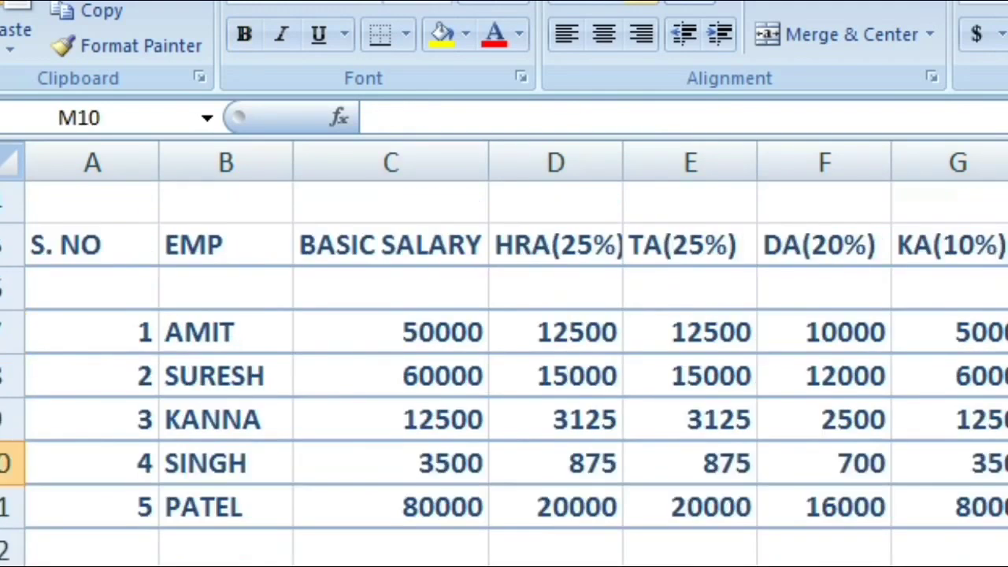
scroll(516, 373, down, 2)
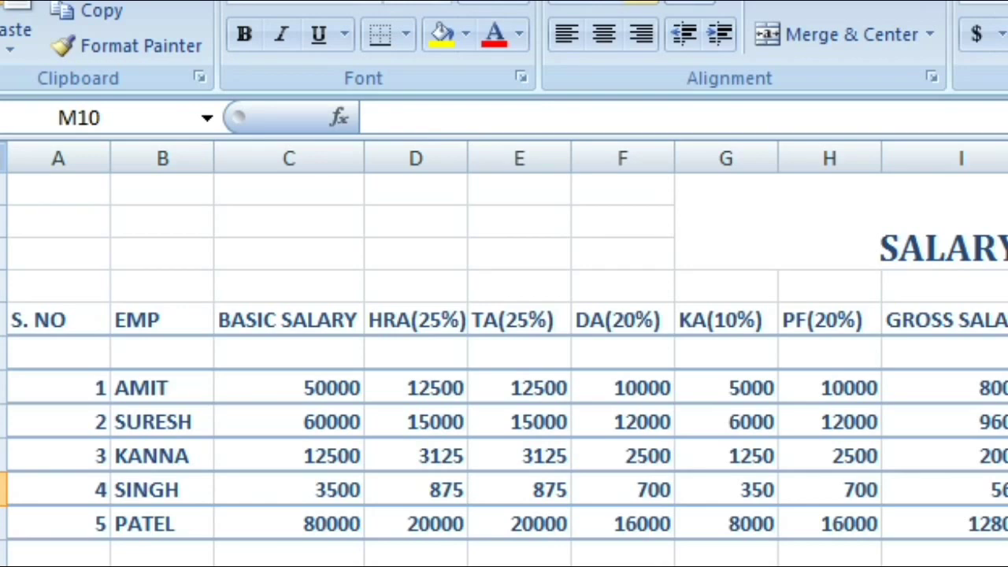
Close the salary workbook without saving and close the open Internet Explorer window
key(alt+F4)
key(n)
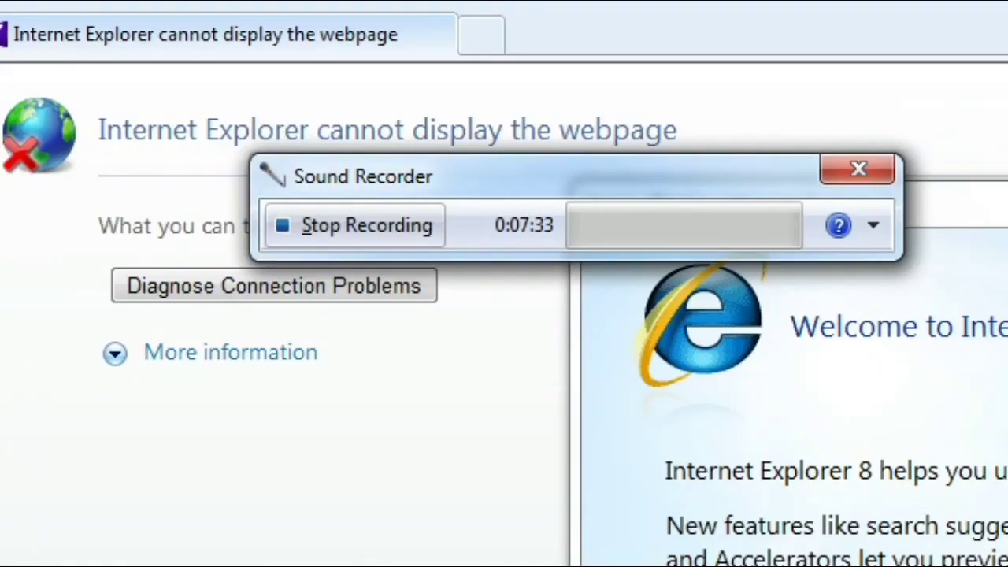
key(alt+F4)
key(alt+s)
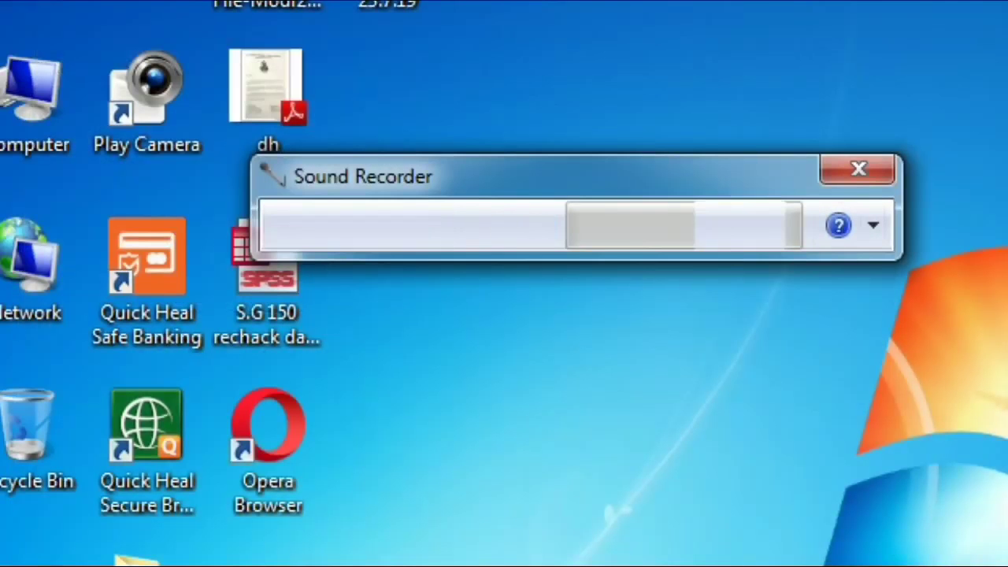